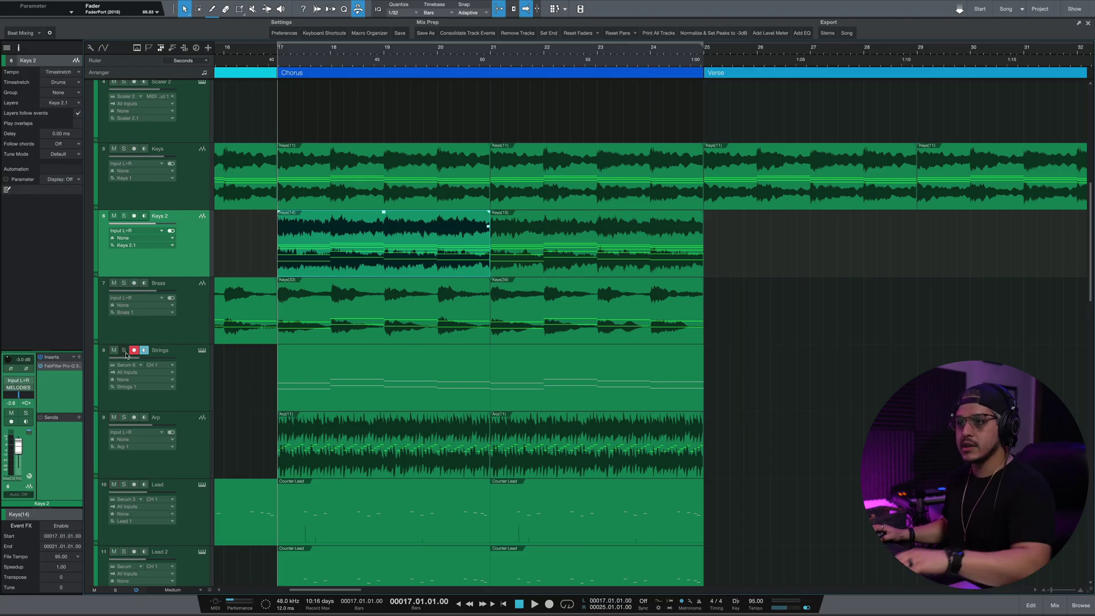
Solo the Strings track and play the chorus from bar 17
{"action": "left_click", "coordinate": [124, 350]}
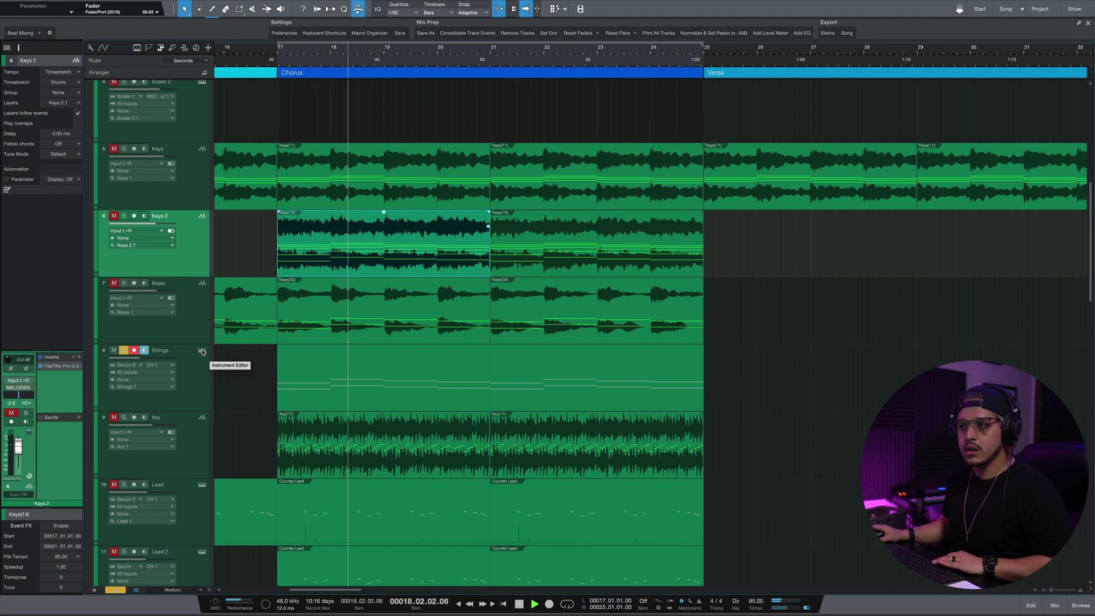
{"action": "key", "text": "space"}
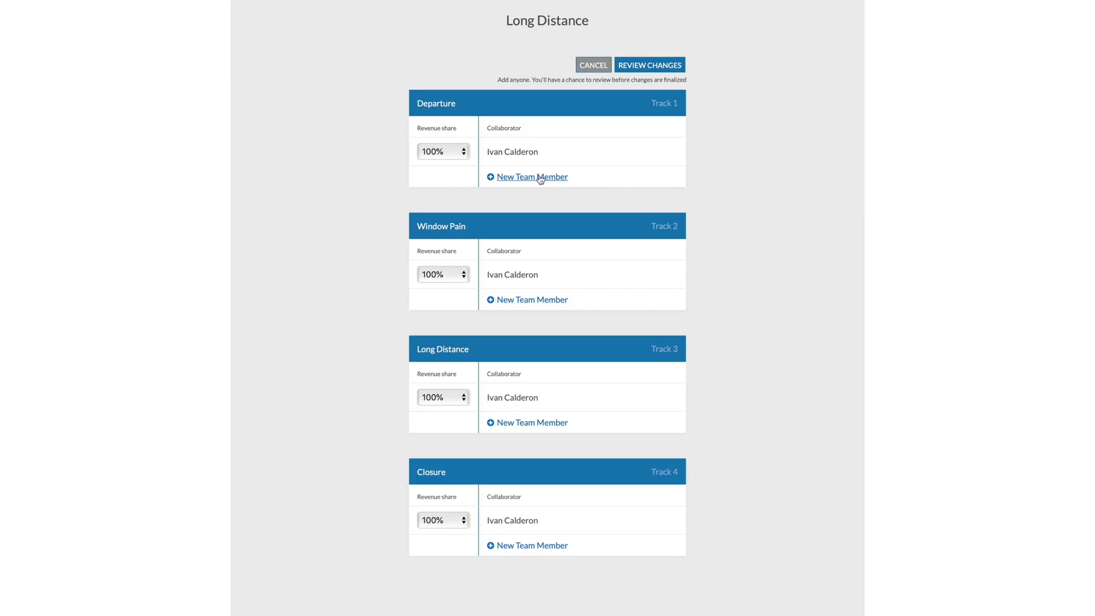
Add a new team member row to the Departure track on the Long Distance splits page and open its revenue share
{"action": "left_click", "coordinate": [540, 177]}
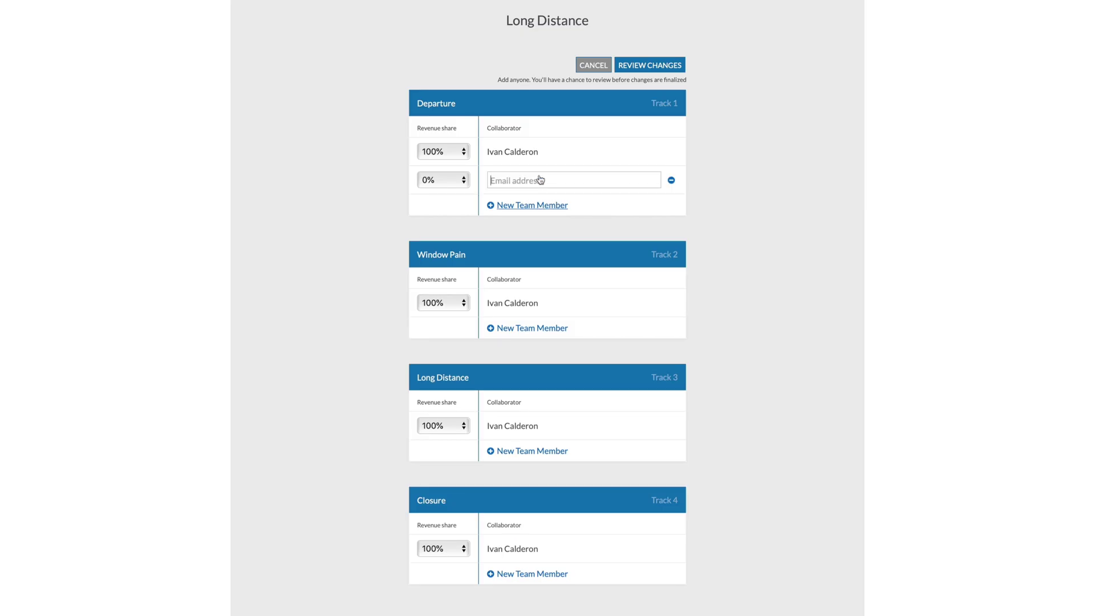
{"action": "left_click", "coordinate": [449, 183]}
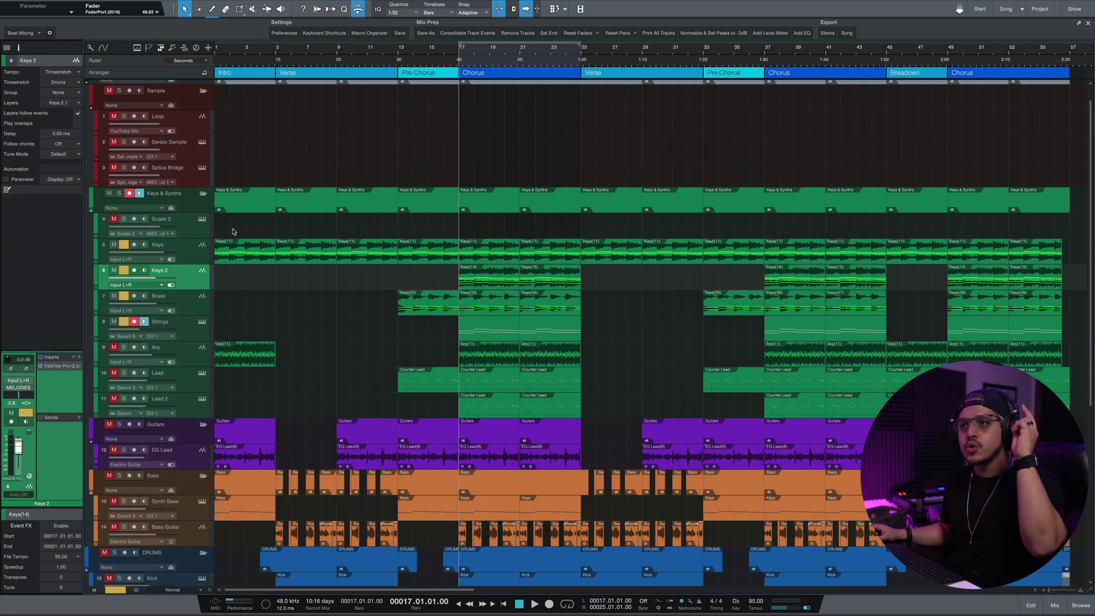
Examine the low-cut curve in FabFilter Pro-Q 3 on the EG Lead track and close the plugin
{"action": "scroll", "coordinate": [252, 342], "scroll_direction": "down", "scroll_amount": 5}
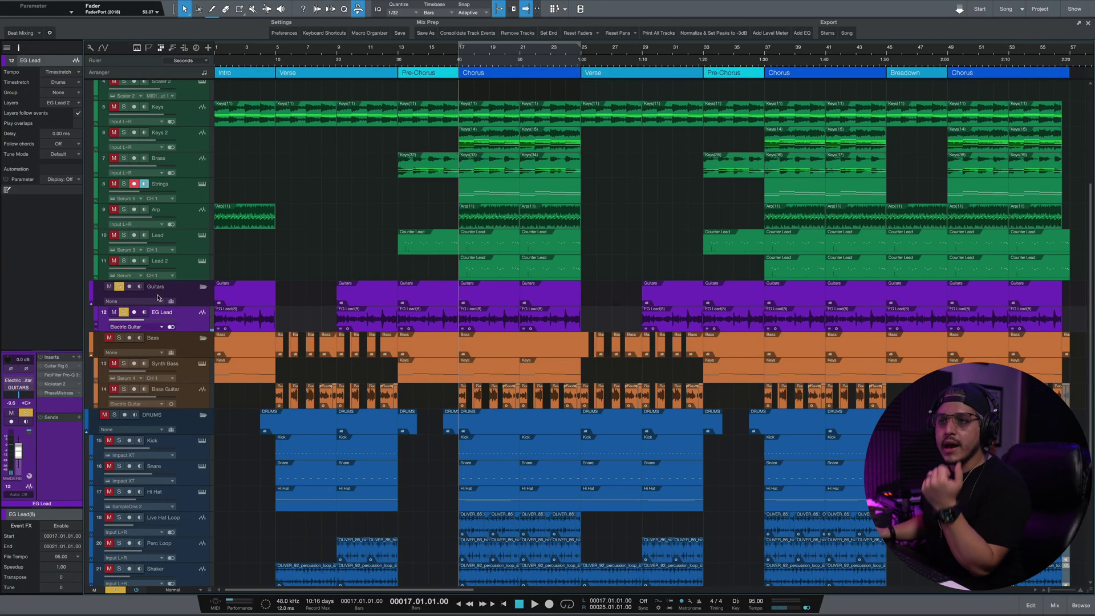
{"action": "left_click", "coordinate": [57, 375]}
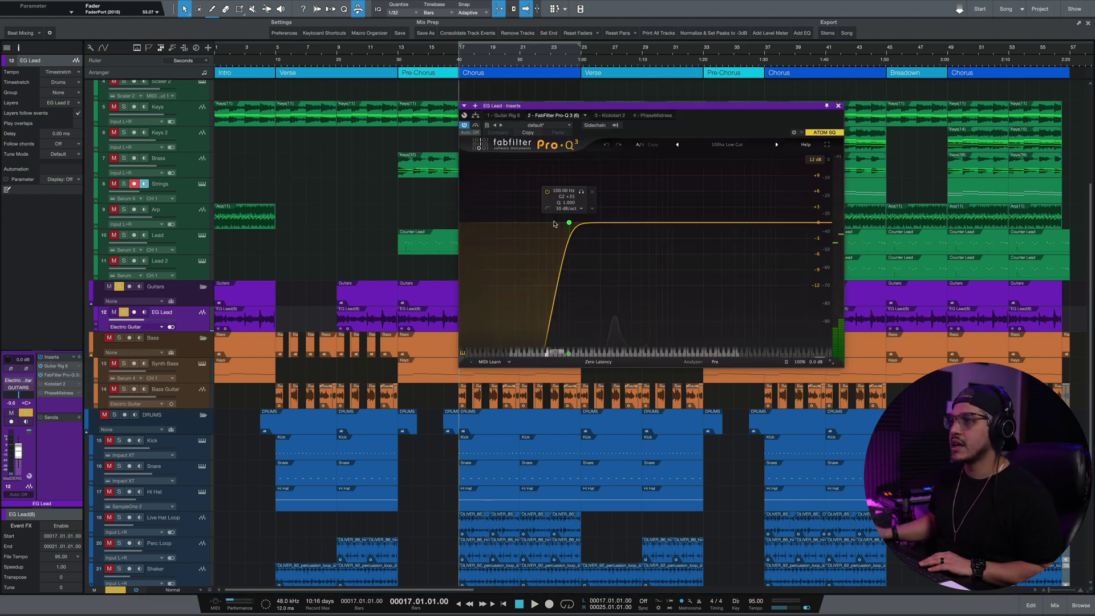
{"action": "left_click", "coordinate": [838, 107]}
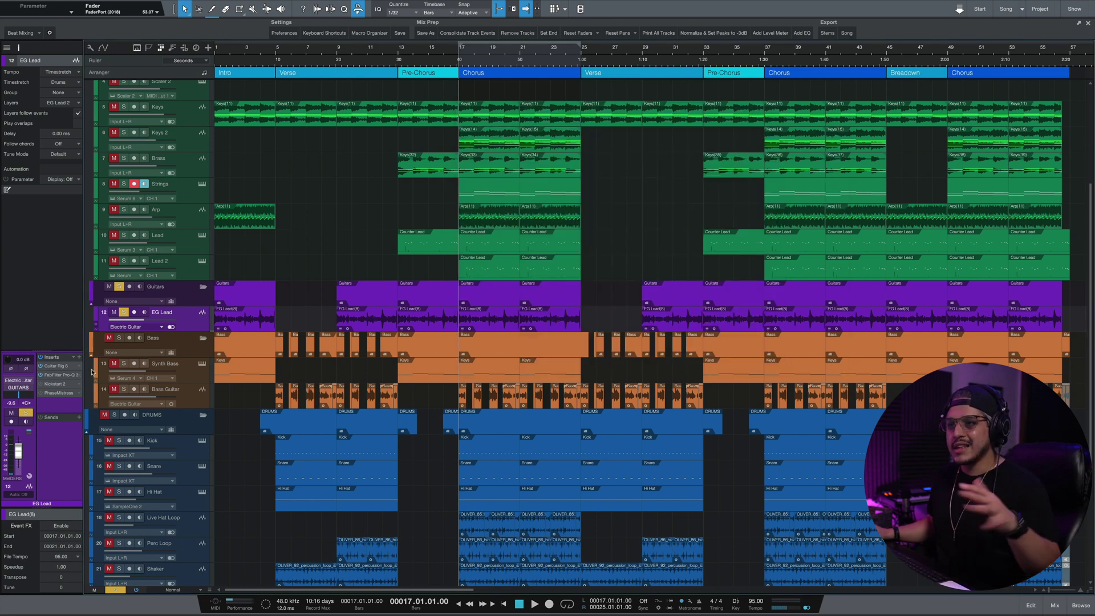
Play the chorus and compare the EG Lead guitar with its Kickstart 2 insert bypassed and re-enabled
{"action": "left_click", "coordinate": [61, 384]}
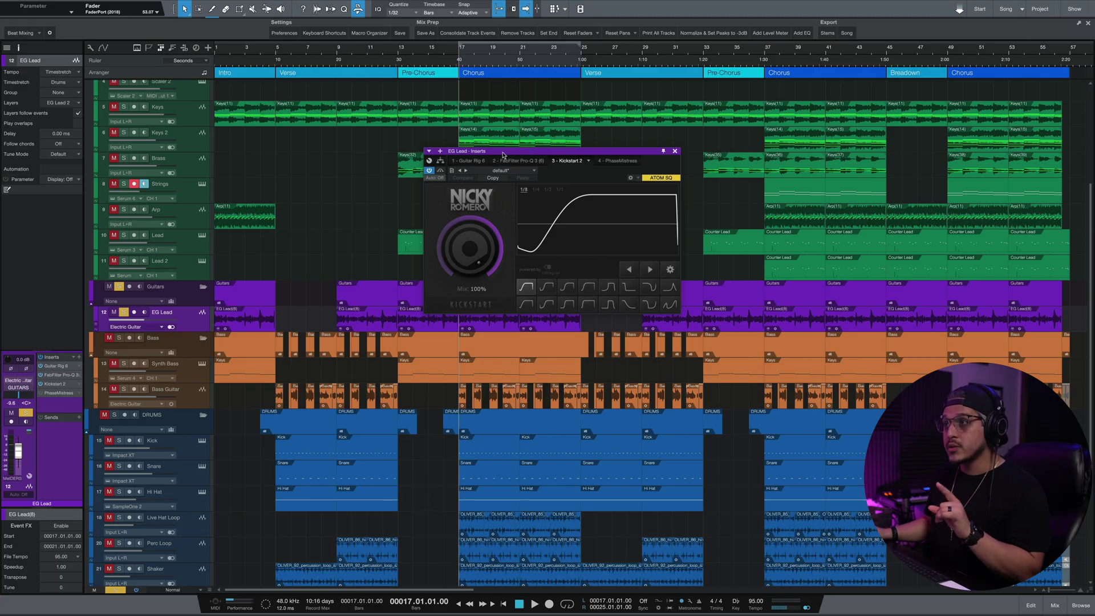
{"action": "left_click_drag", "start_coordinate": [503, 155], "coordinate": [800, 171]}
{"action": "key", "text": "space"}
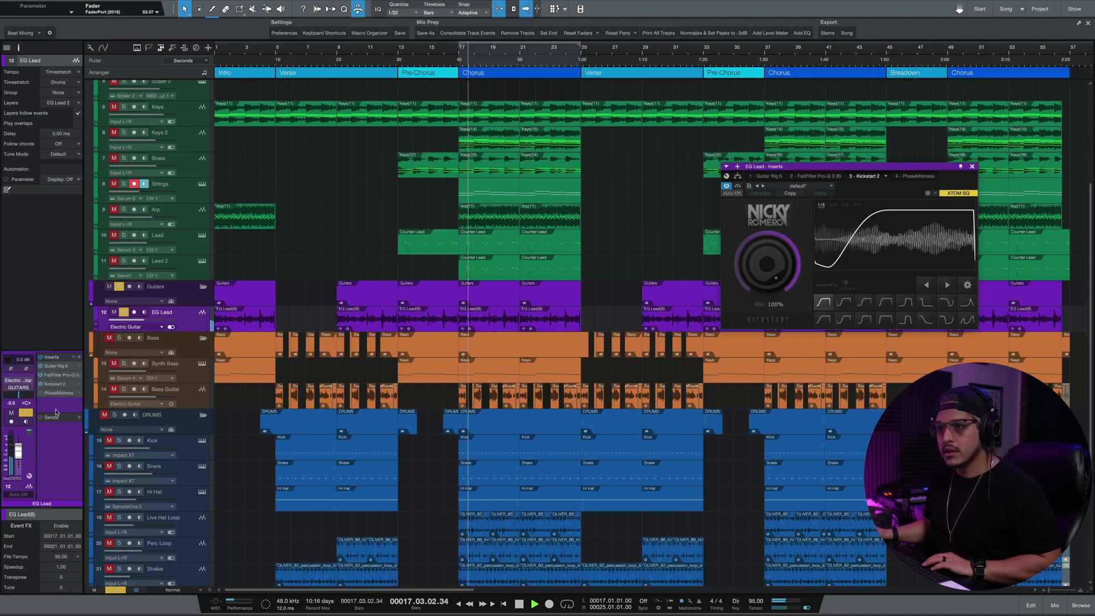
{"action": "left_click", "coordinate": [41, 384]}
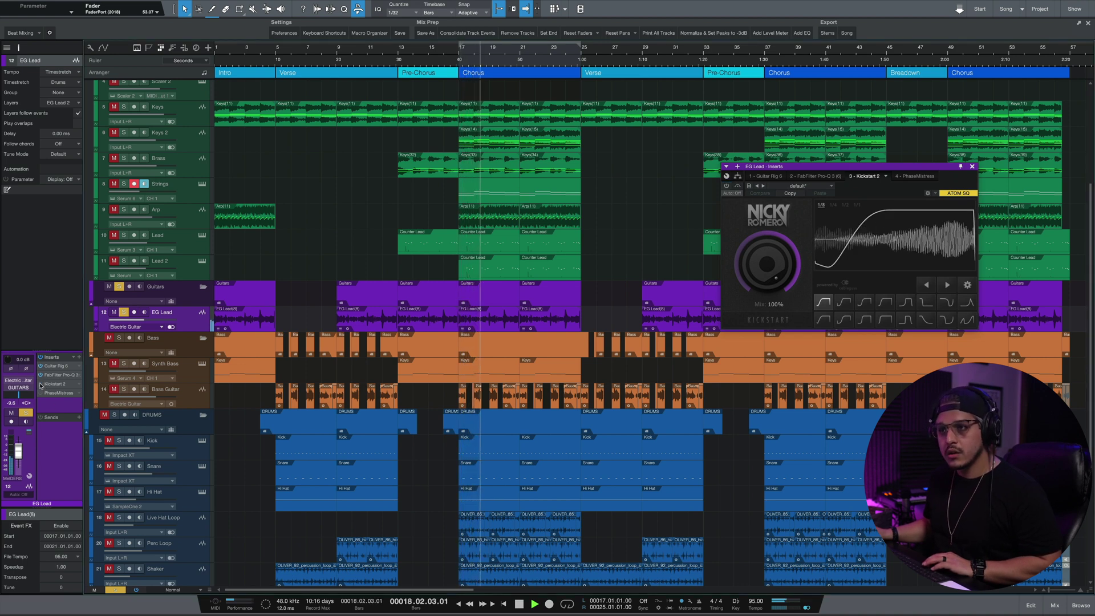
{"action": "left_click", "coordinate": [41, 384]}
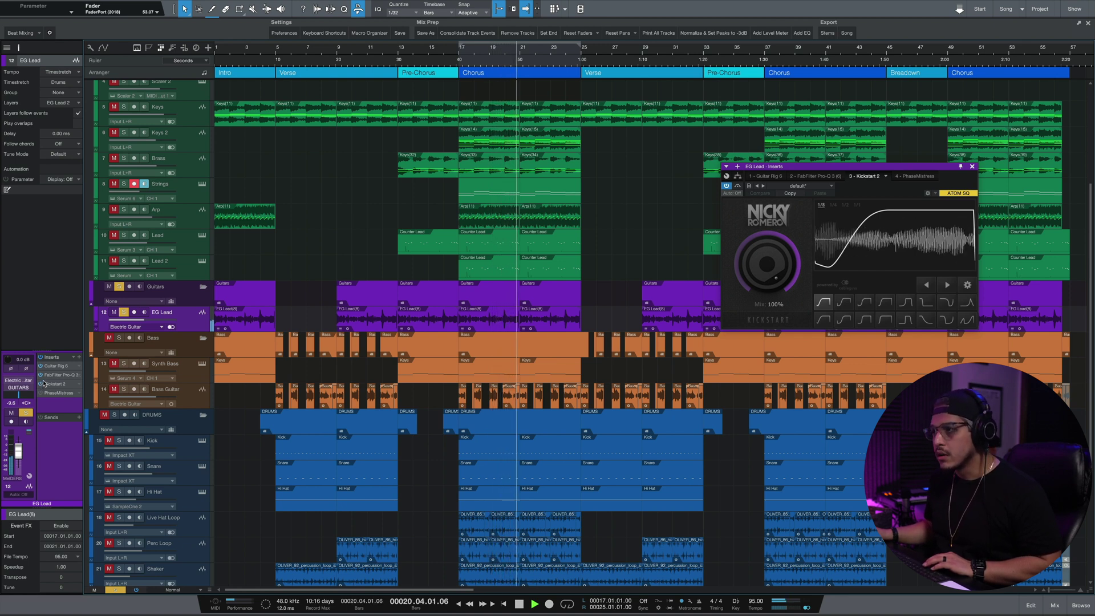
{"action": "key", "text": "space"}
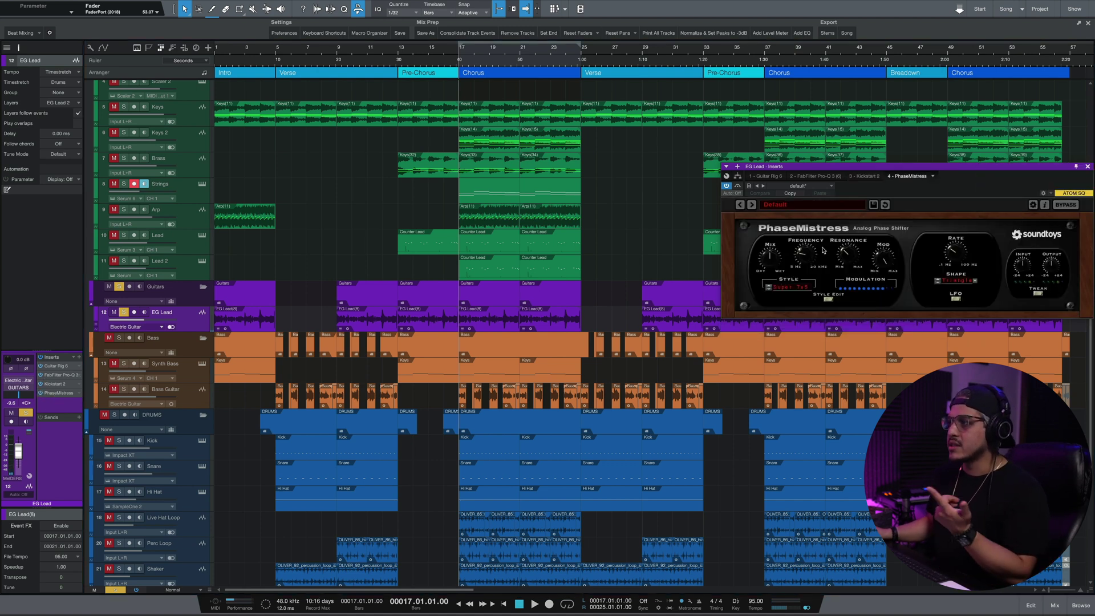
Move the PhaseMistress window clear of the EG Lead clips and audition the phaser during the chorus
{"action": "left_click_drag", "start_coordinate": [844, 167], "coordinate": [570, 145]}
{"action": "left_click_drag", "start_coordinate": [741, 147], "coordinate": [777, 408]}
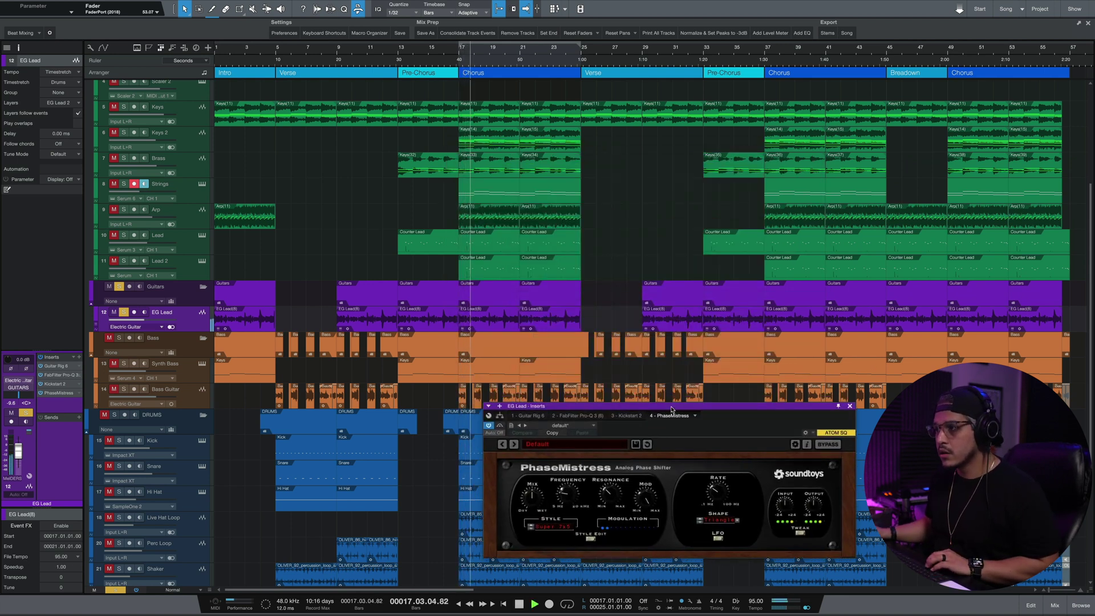
{"action": "left_click_drag", "start_coordinate": [672, 410], "coordinate": [788, 300]}
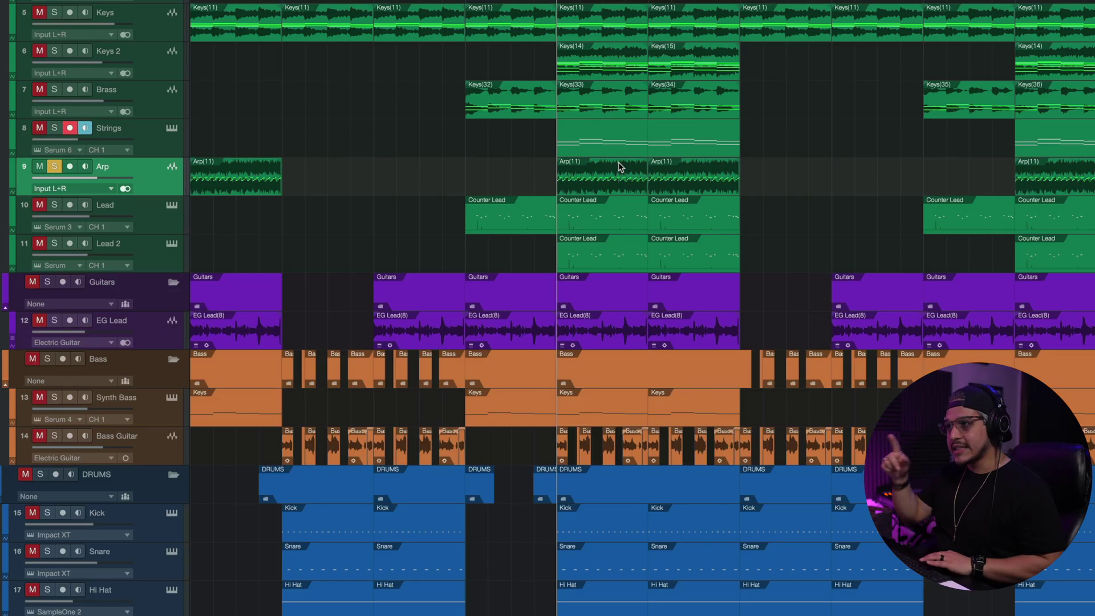
Audition the soloed Arp track and examine the low and high cuts in its first FabFilter Pro-Q 3
{"action": "key", "text": "space"}
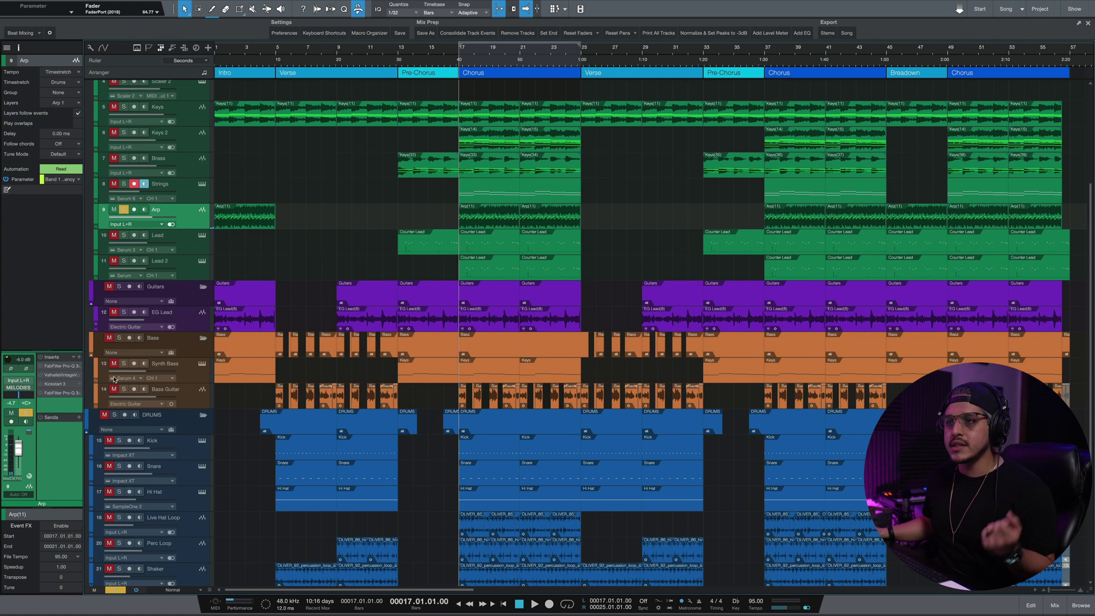
{"action": "double_click", "coordinate": [63, 368]}
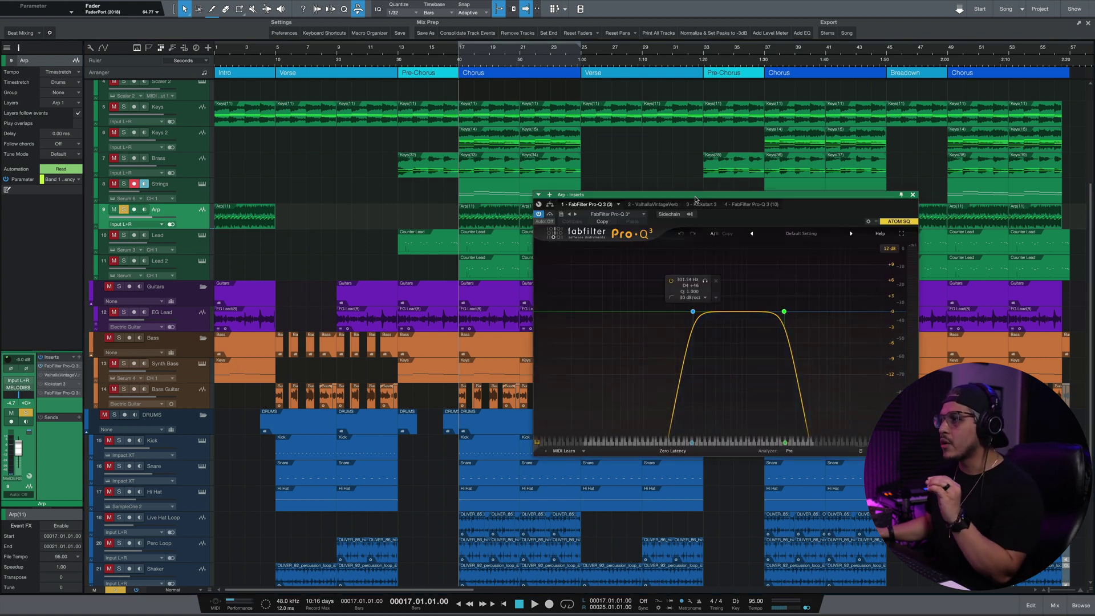
{"action": "left_click_drag", "start_coordinate": [695, 195], "coordinate": [544, 172]}
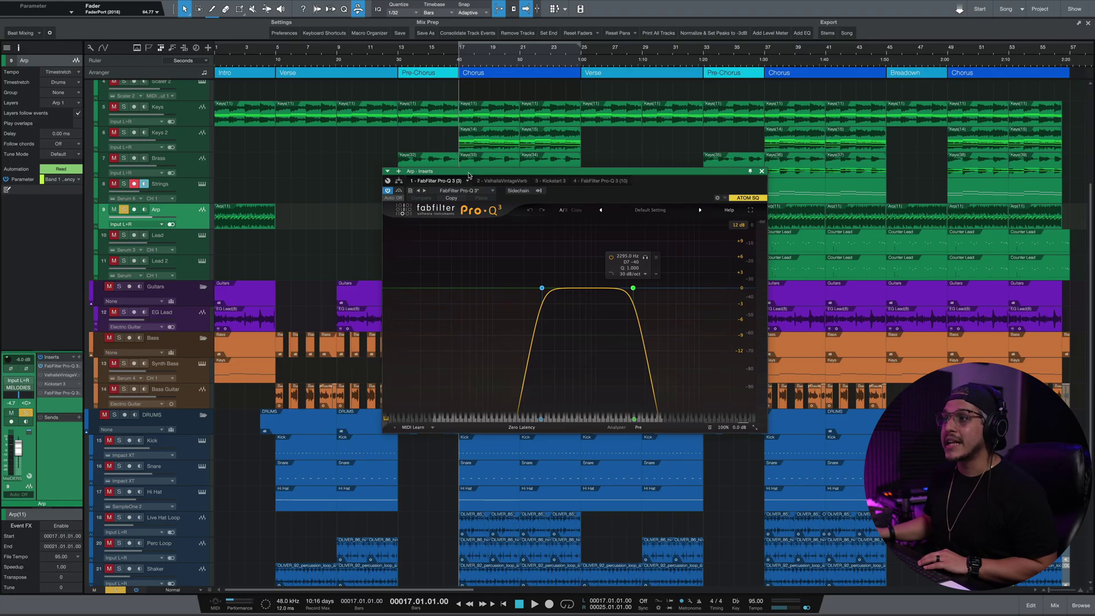
{"action": "left_click_drag", "start_coordinate": [469, 168], "coordinate": [684, 287]}
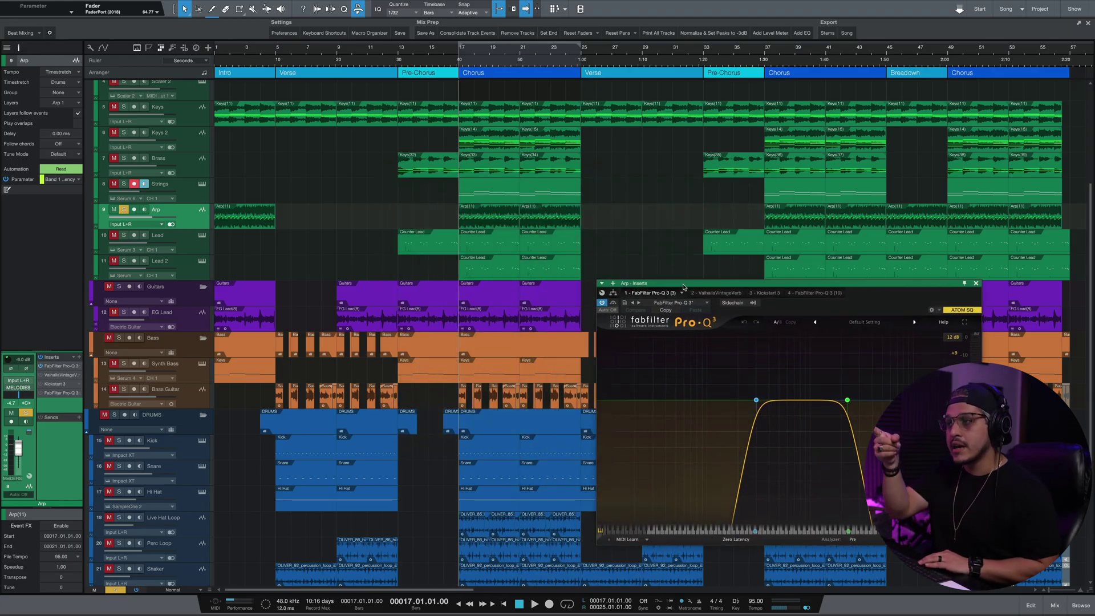
{"action": "key", "text": "space"}
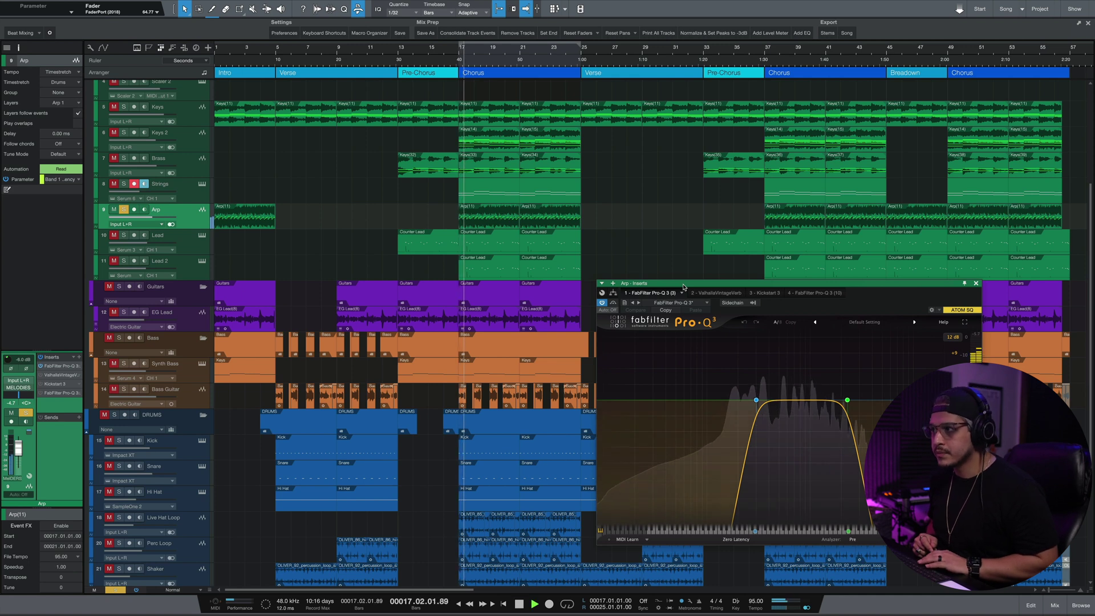
{"action": "key", "text": "space"}
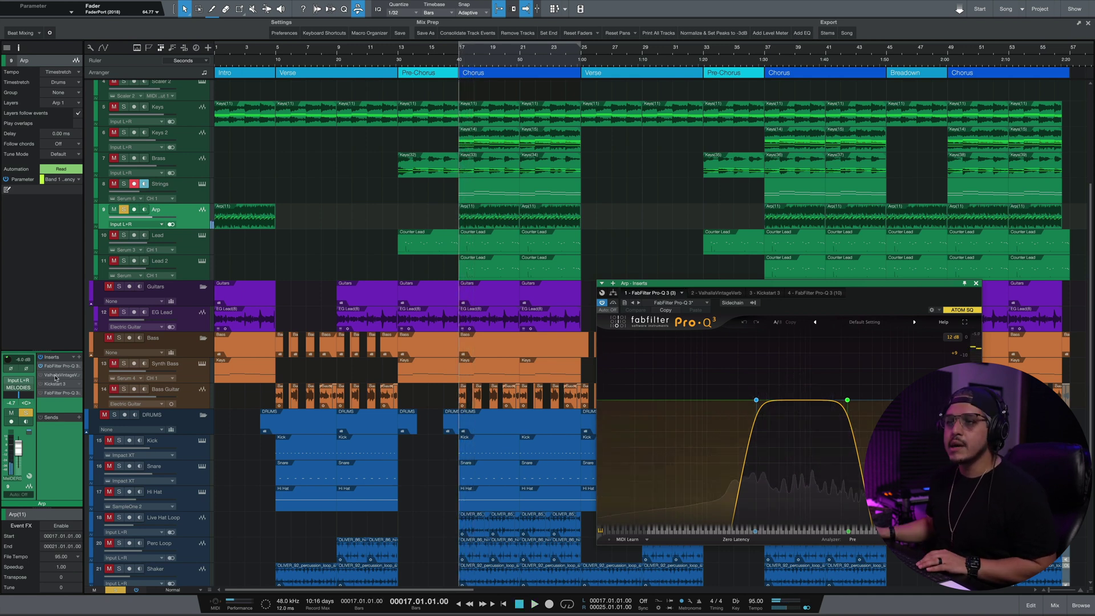
Review the ValhallaVintageVerb settings on the Arp track, close them, and open its last FabFilter Pro-Q 3 insert
{"action": "left_click", "coordinate": [49, 376]}
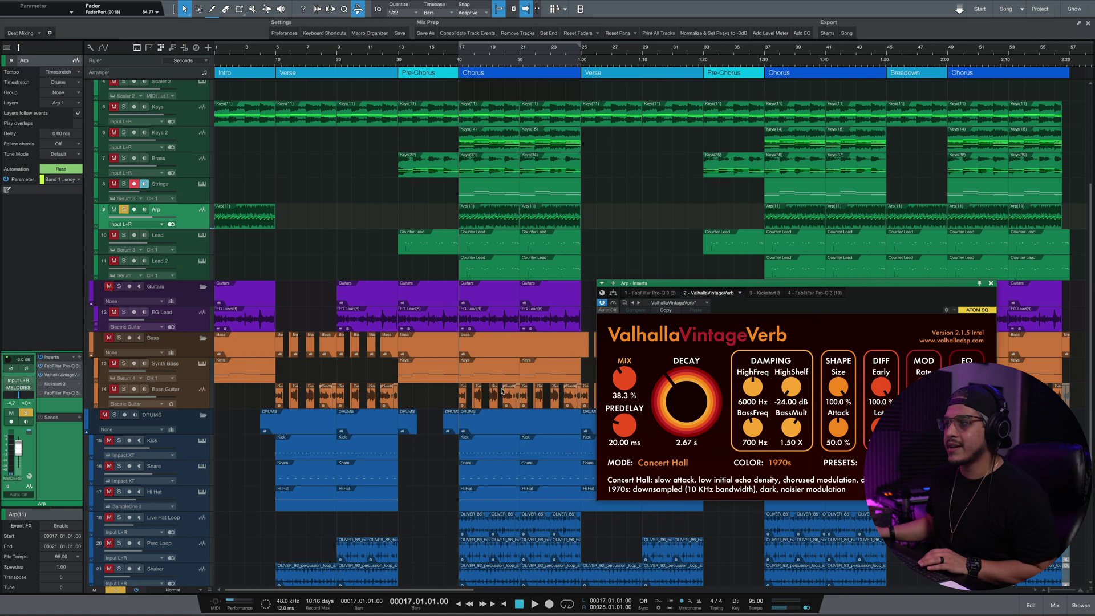
{"action": "left_click_drag", "start_coordinate": [676, 290], "coordinate": [546, 225]}
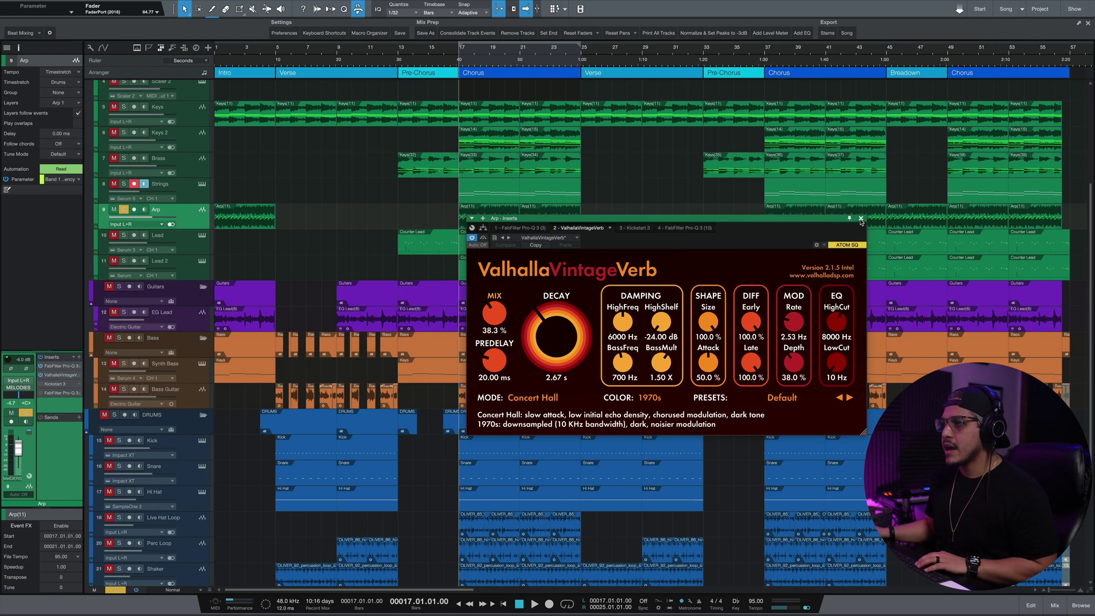
{"action": "left_click", "coordinate": [861, 219]}
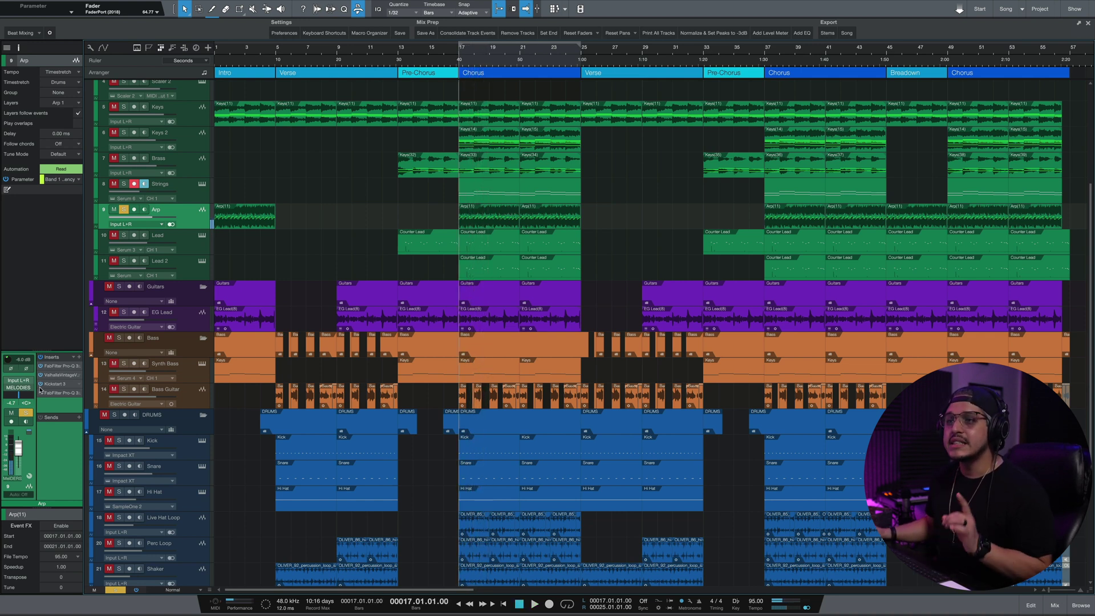
{"action": "left_click", "coordinate": [61, 394]}
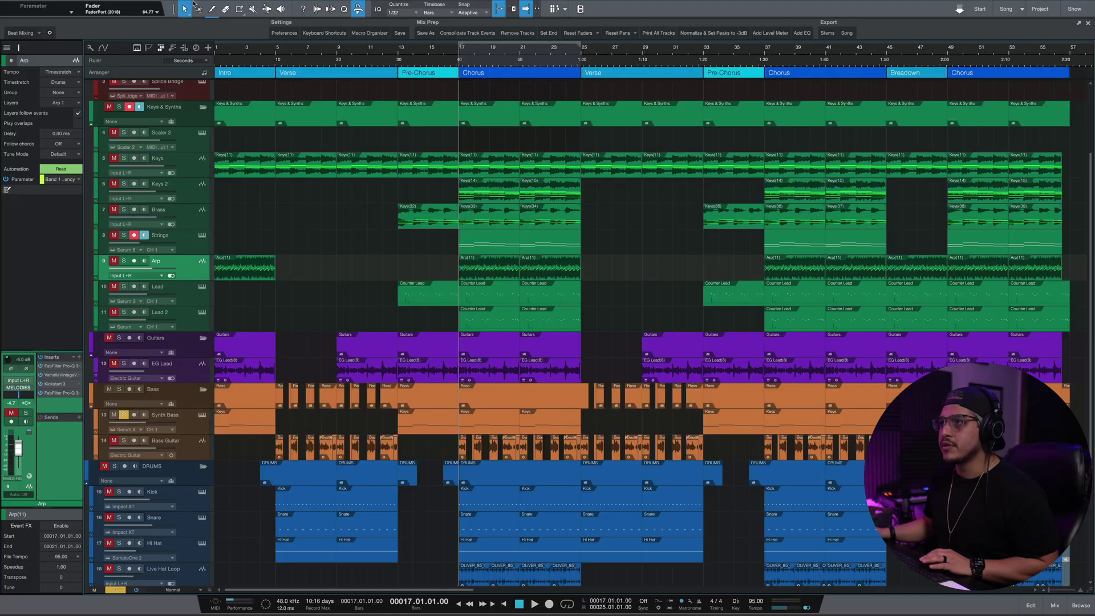
Listen to the soloed Synth Bass track from the start of the first chorus
{"action": "left_click_drag", "start_coordinate": [468, 52], "coordinate": [467, 75]}
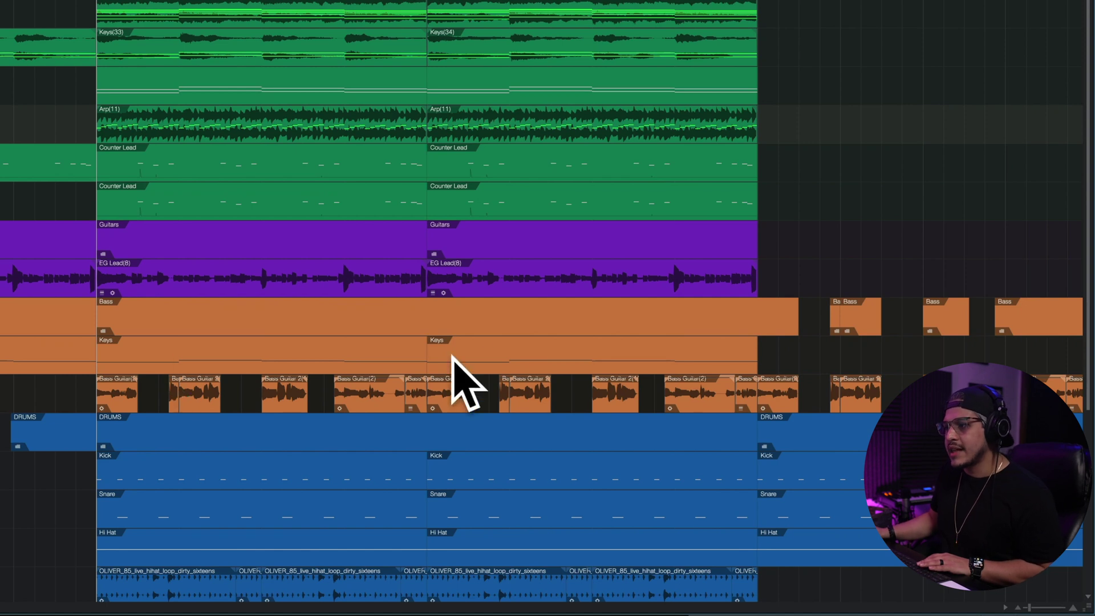
{"action": "key", "text": "space"}
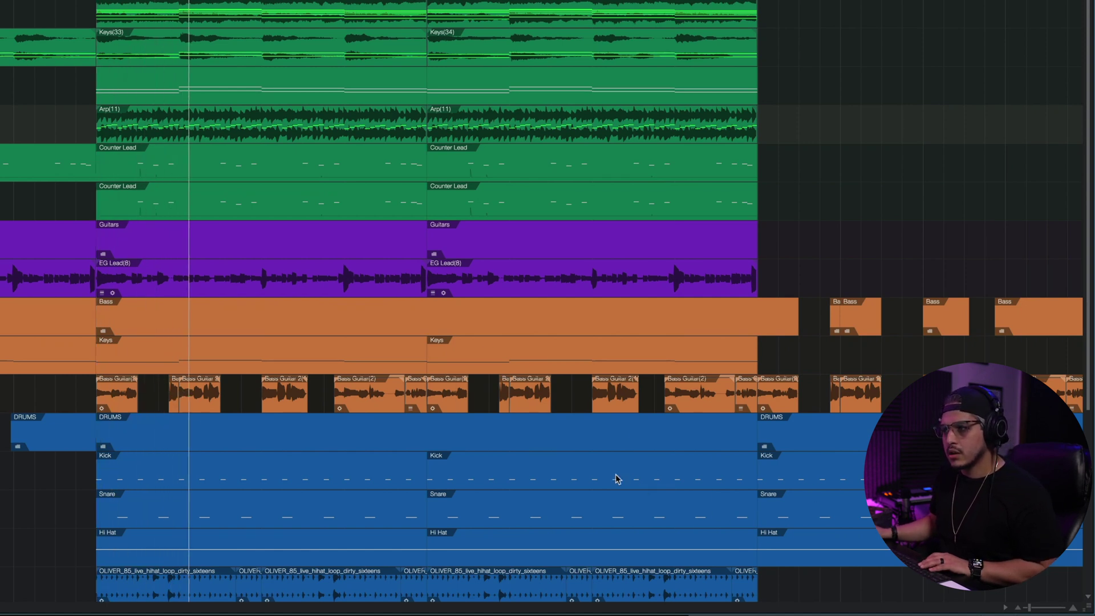
{"action": "key", "text": "space"}
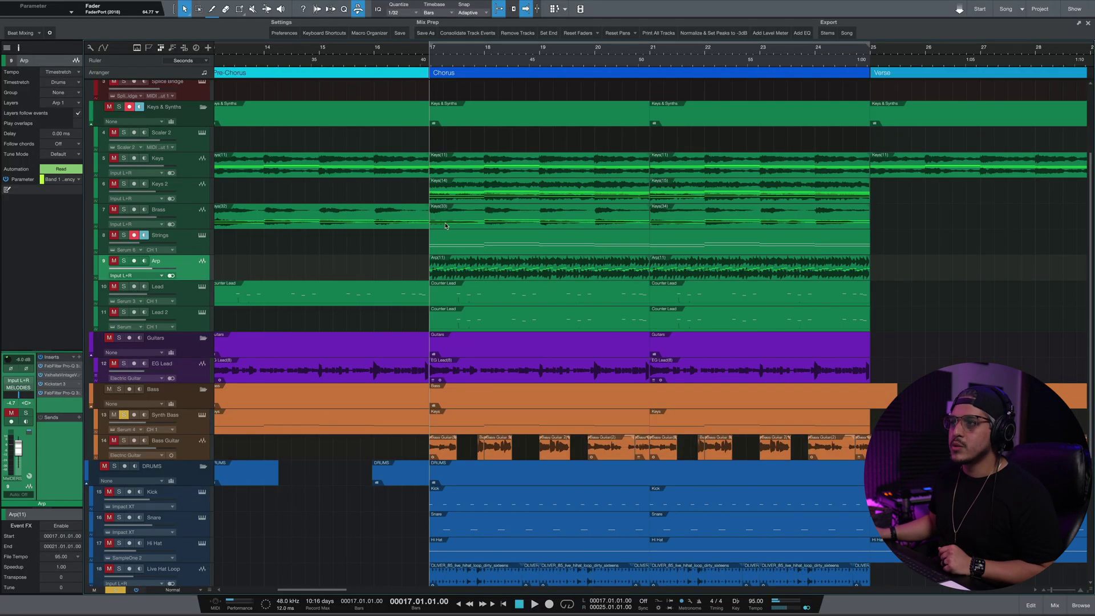
Select the first Strings clip in the chorus and audition the soloed bass and melodic layers
{"action": "left_click", "coordinate": [477, 251]}
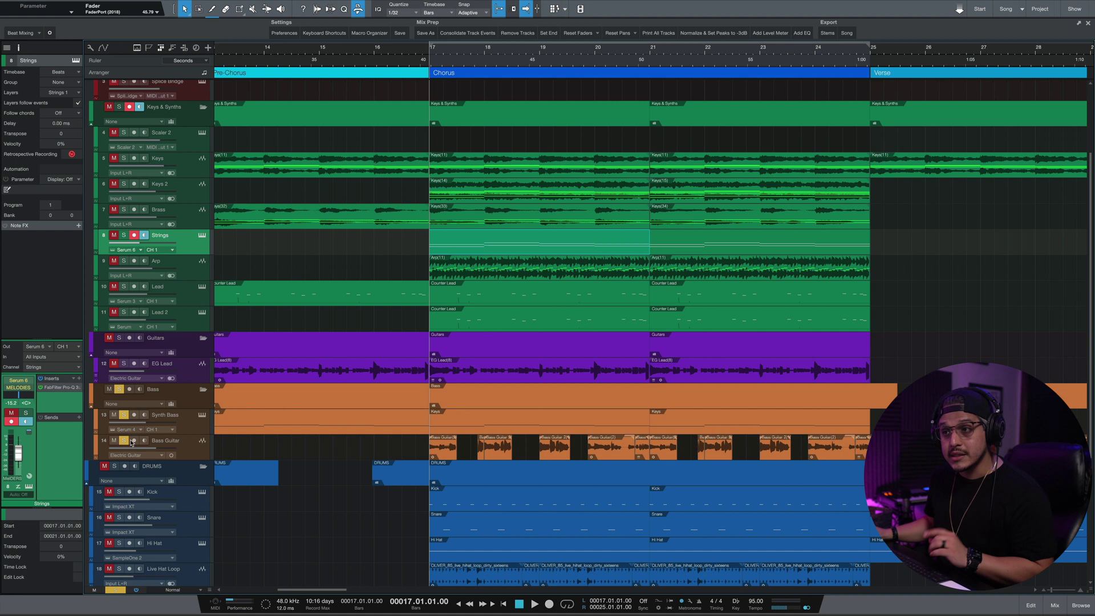
{"action": "key", "text": "space"}
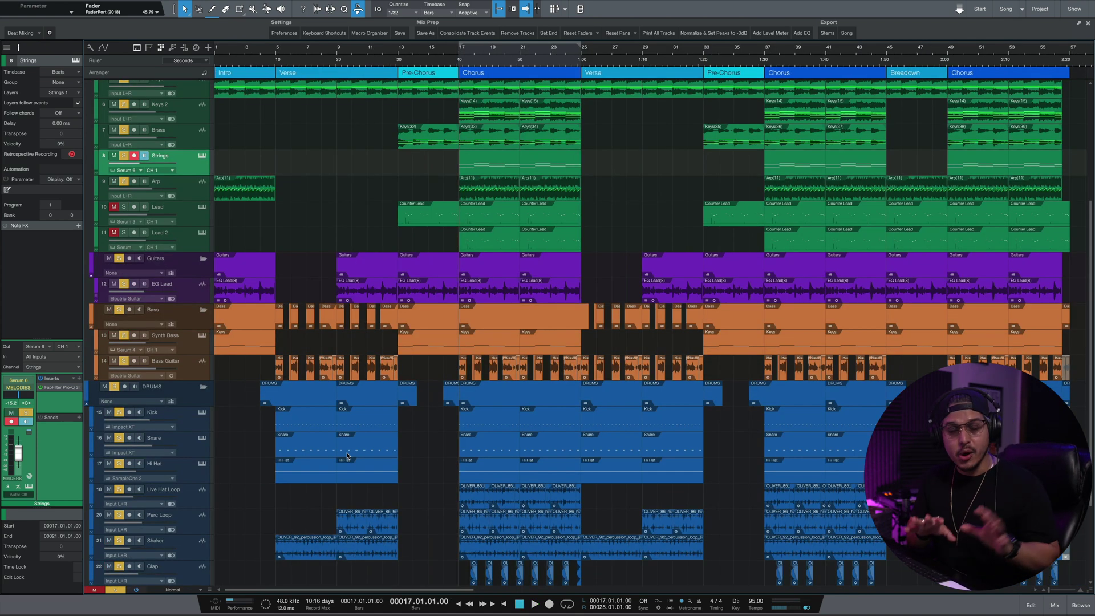
{"action": "key", "text": "space"}
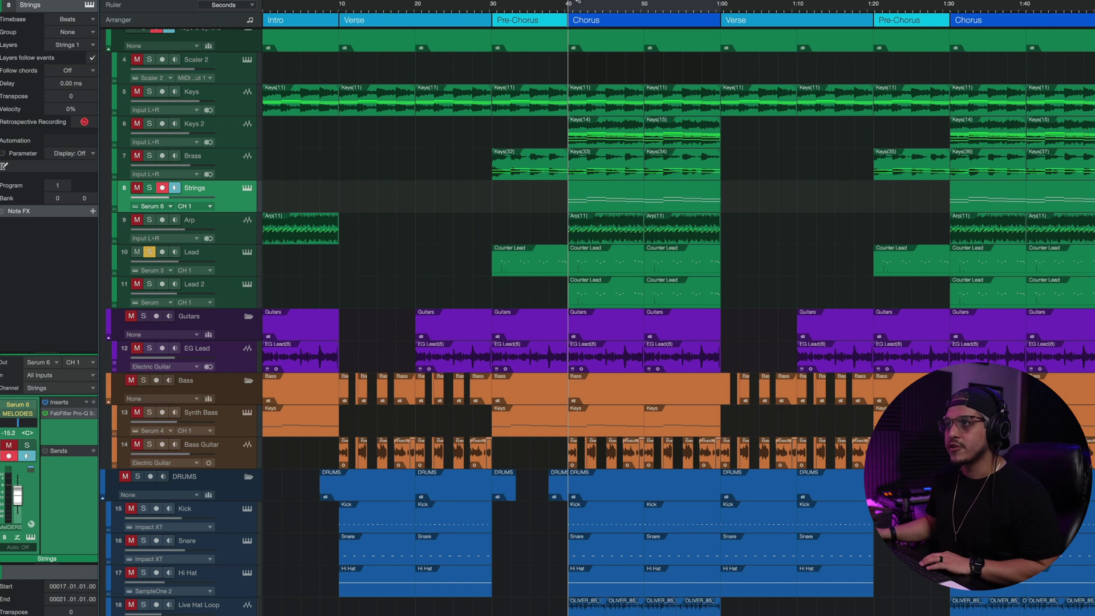
Audition the soloed Lead track in the first chorus and inspect its FabFilter Pro-Q 3 low cut
{"action": "left_click_drag", "start_coordinate": [577, 2], "coordinate": [569, 13]}
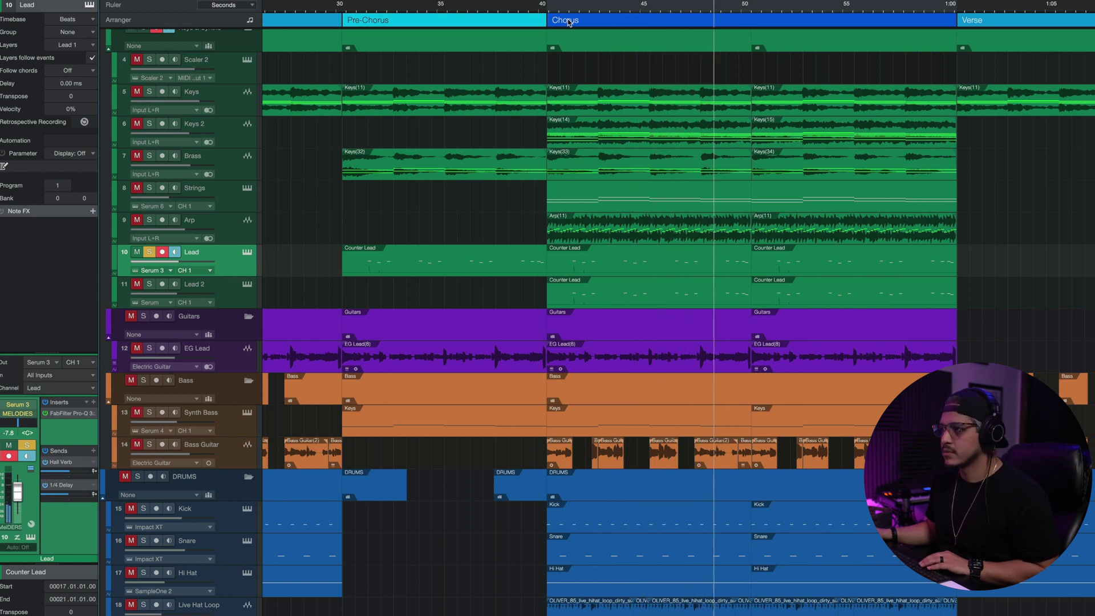
{"action": "key", "text": "space"}
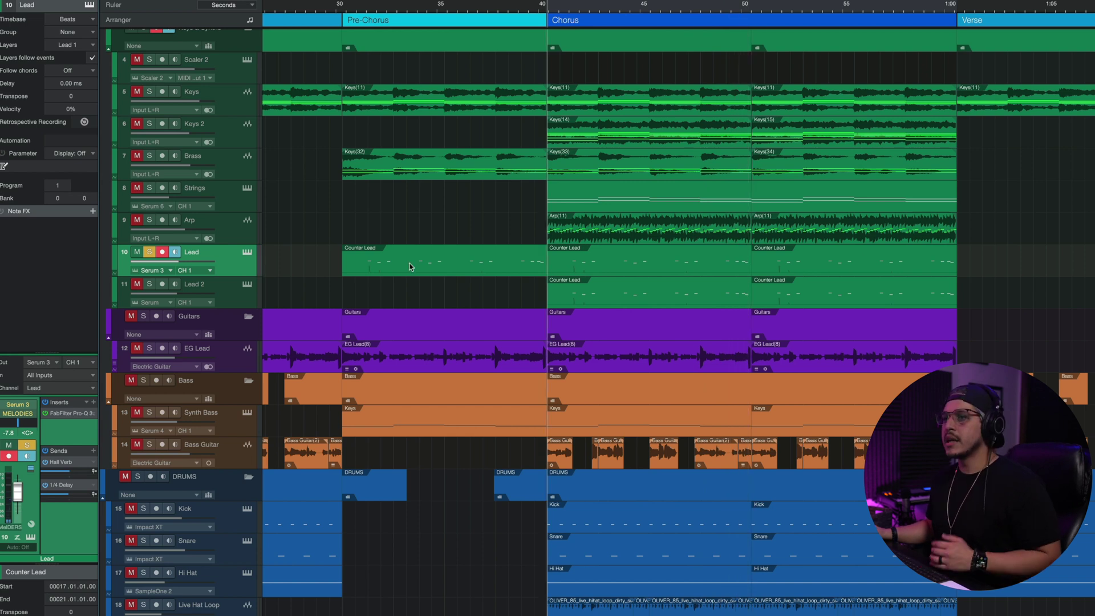
{"action": "left_click", "coordinate": [72, 414]}
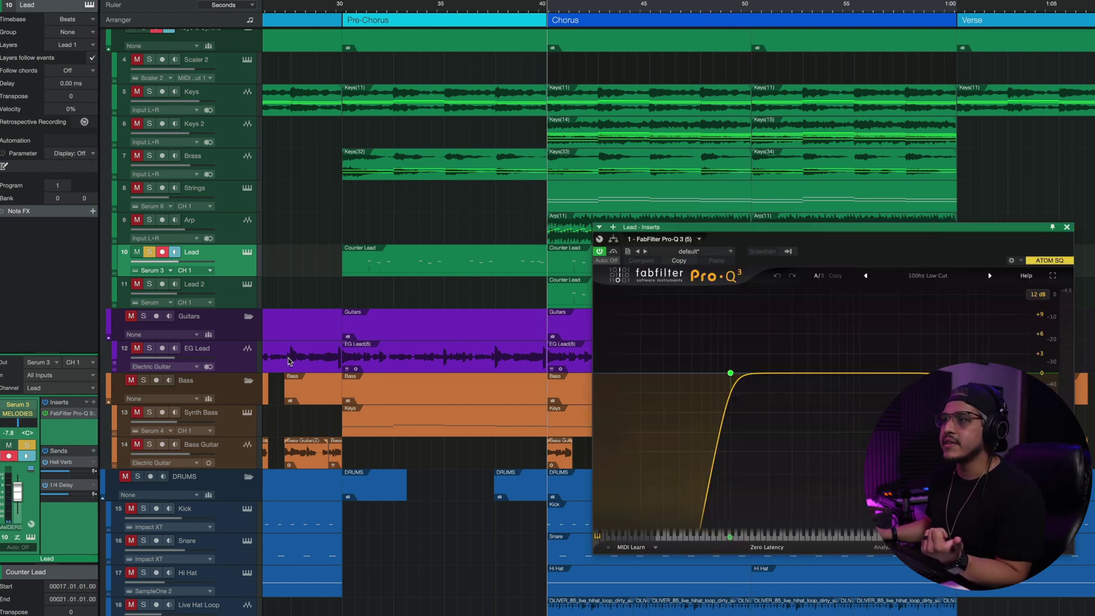
{"action": "left_click", "coordinate": [1067, 227]}
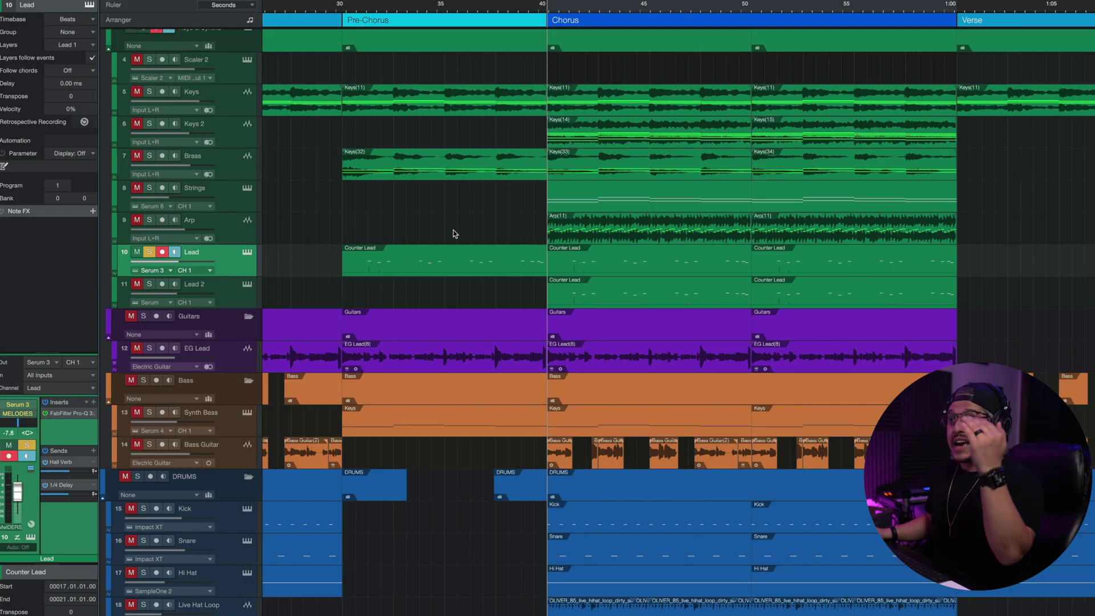
Audition the soloed Lead 2 track in the first chorus, review its Slap Delay's Repeater settings, and listen to it together with Lead
{"action": "left_click", "coordinate": [211, 286]}
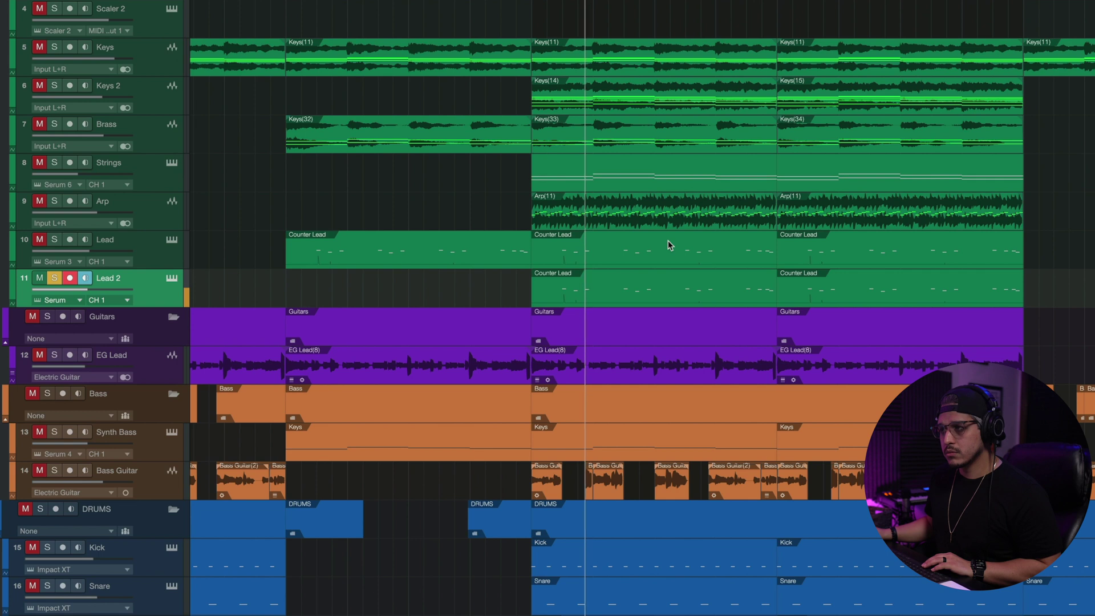
{"action": "key", "text": "space"}
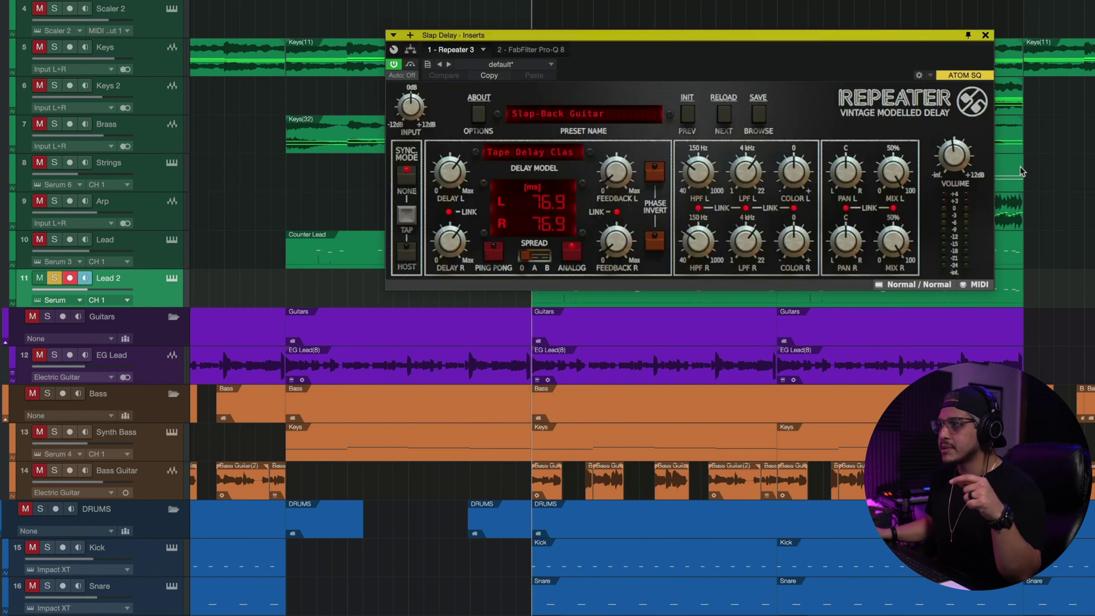
{"action": "left_click", "coordinate": [986, 35]}
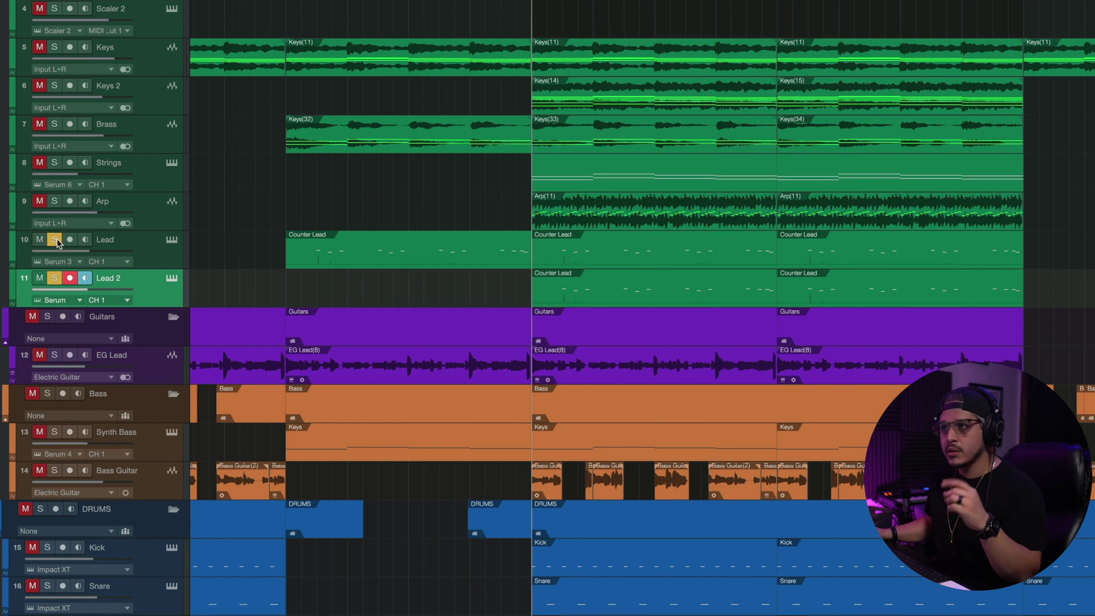
{"action": "key", "text": "space"}
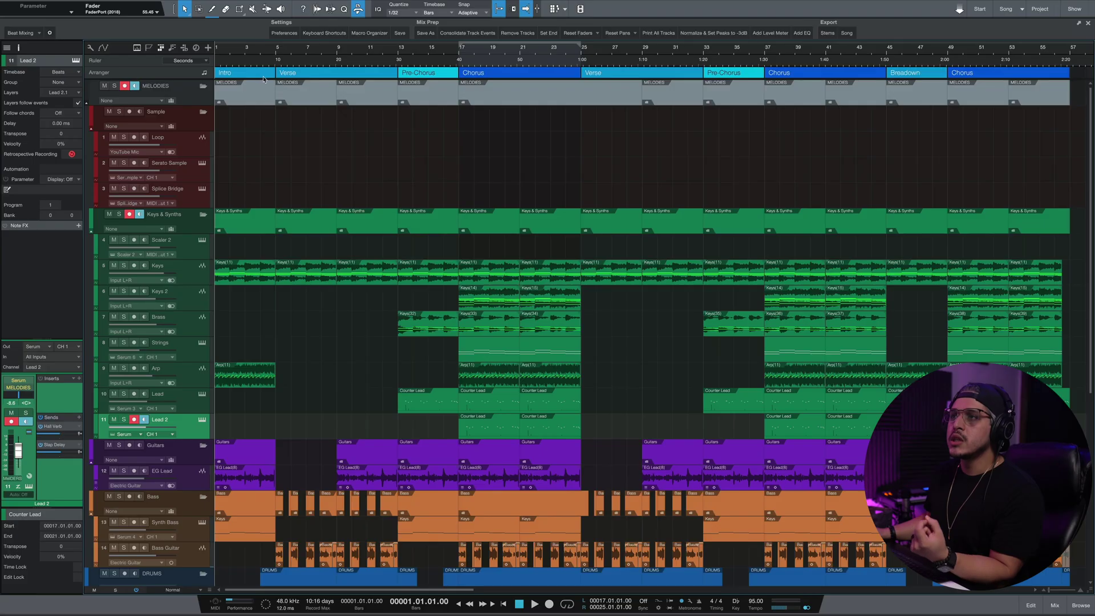
Select the Intro, first Verse and first Chorus sections in turn on the arranger track to review the song structure
{"action": "left_click", "coordinate": [257, 76]}
{"action": "left_click", "coordinate": [317, 72]}
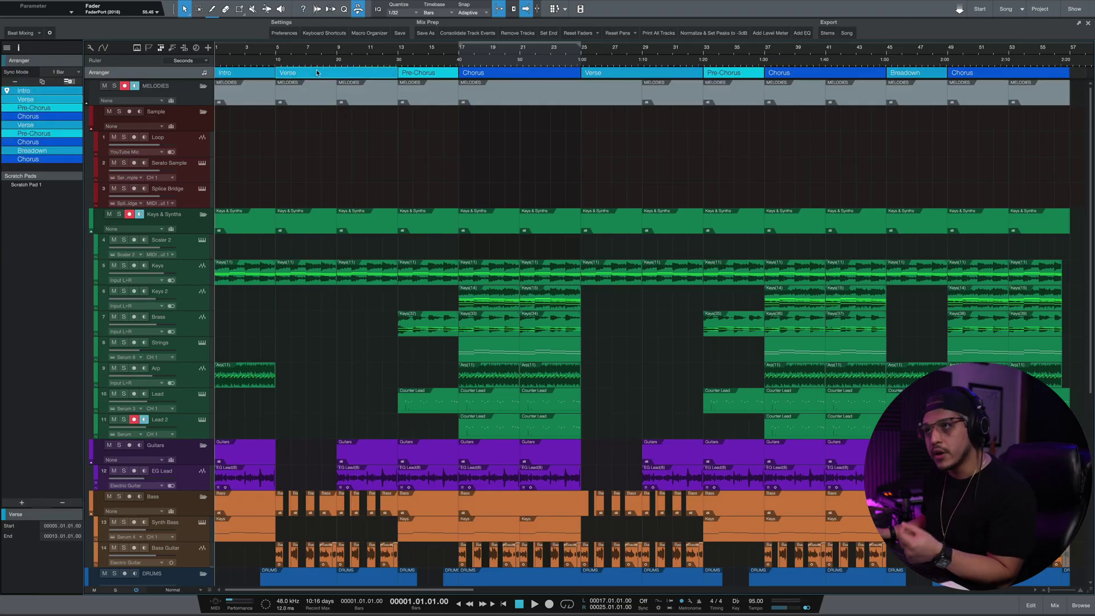
{"action": "left_click", "coordinate": [504, 76]}
{"action": "left_click_drag", "start_coordinate": [473, 51], "coordinate": [472, 41]}
{"action": "left_click_drag", "start_coordinate": [237, 63], "coordinate": [292, 272]}
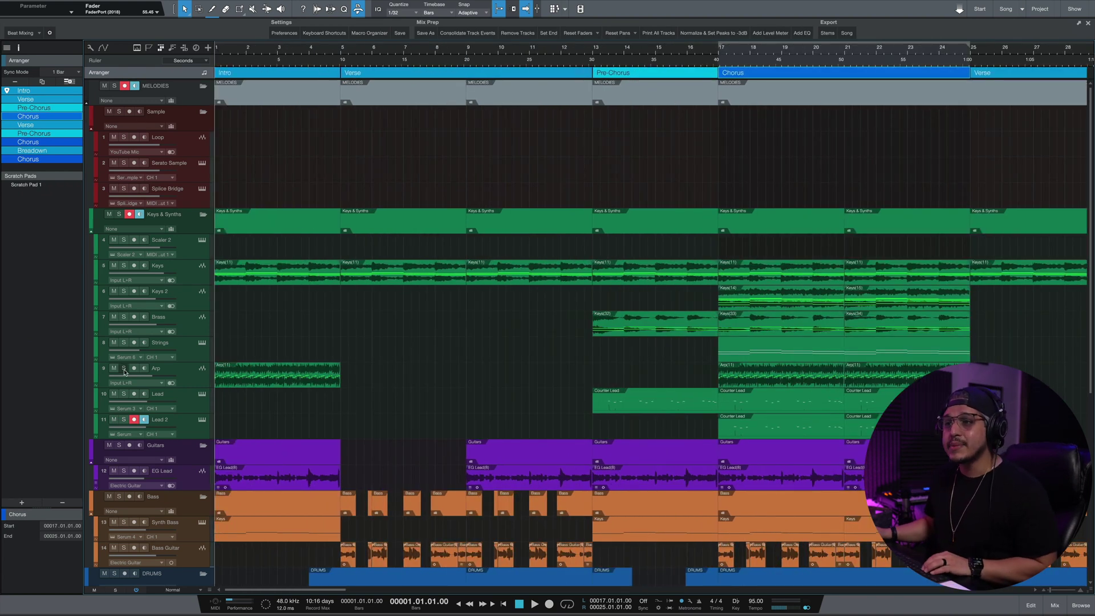
Look over the intro's layers, selecting its Synth Bass clip and the Keys track
{"action": "scroll", "coordinate": [183, 399], "scroll_direction": "down", "scroll_amount": 3}
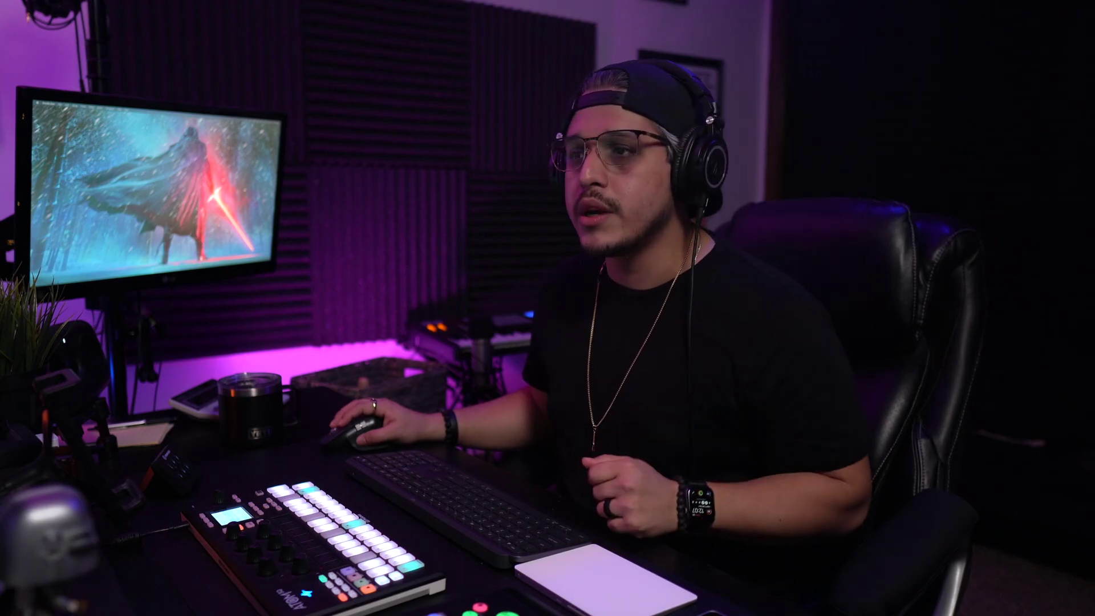
{"action": "scroll", "coordinate": [227, 435], "scroll_direction": "down", "scroll_amount": 1}
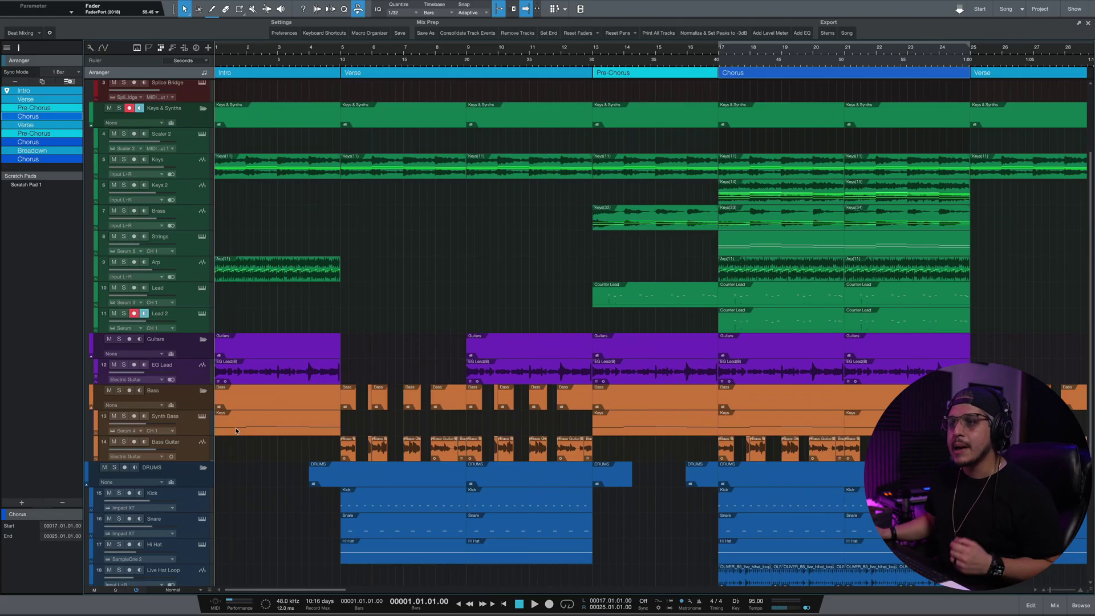
{"action": "left_click", "coordinate": [236, 430]}
{"action": "scroll", "coordinate": [245, 393], "scroll_direction": "down", "scroll_amount": 5}
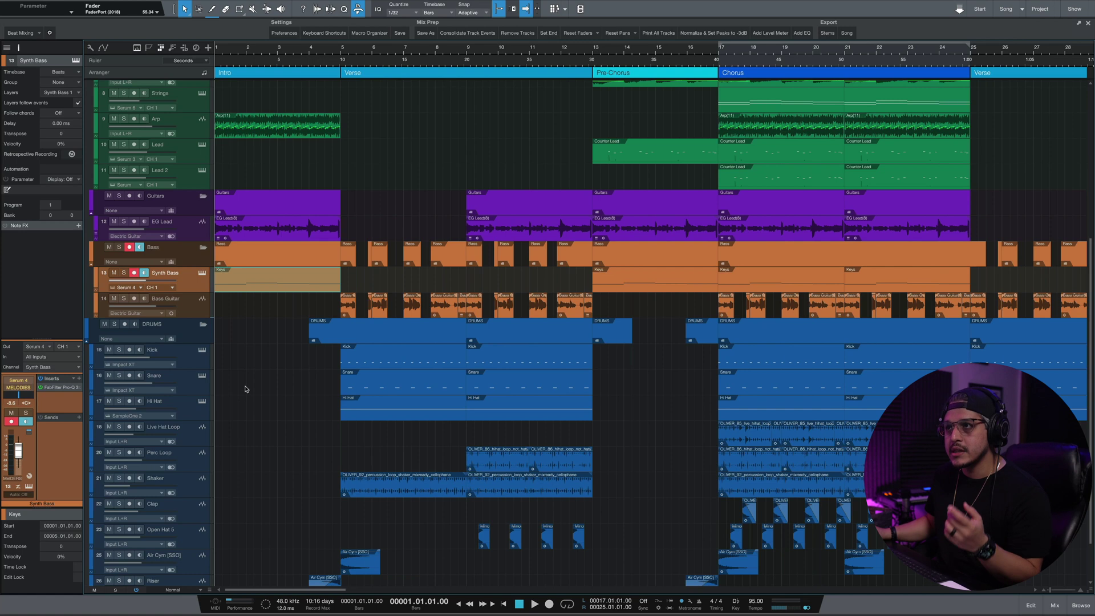
{"action": "scroll", "coordinate": [247, 392], "scroll_direction": "up", "scroll_amount": 8}
{"action": "left_click", "coordinate": [192, 283]}
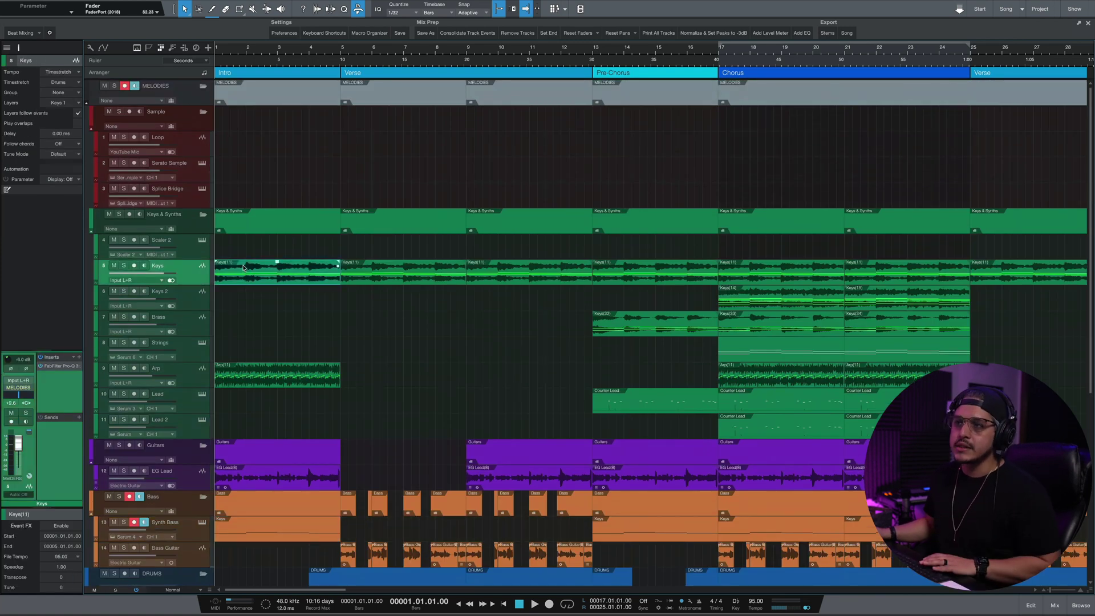
Listen to the intro, inspect the high cut in the Arp's fourth insert, FabFilter Pro-Q 3, and close it
{"action": "key", "text": "space"}
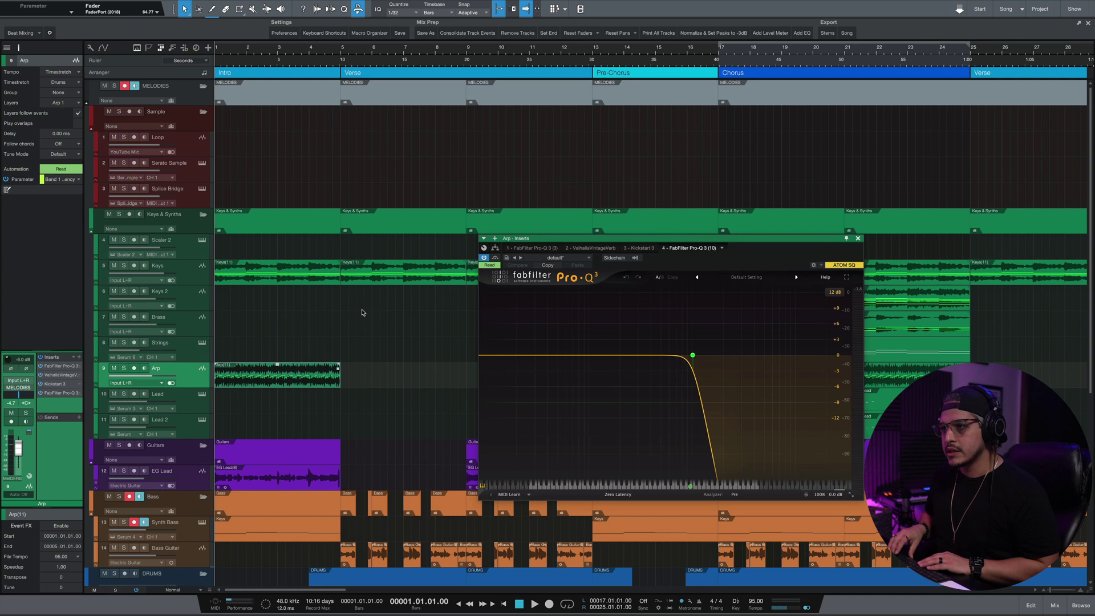
{"action": "key", "text": "space"}
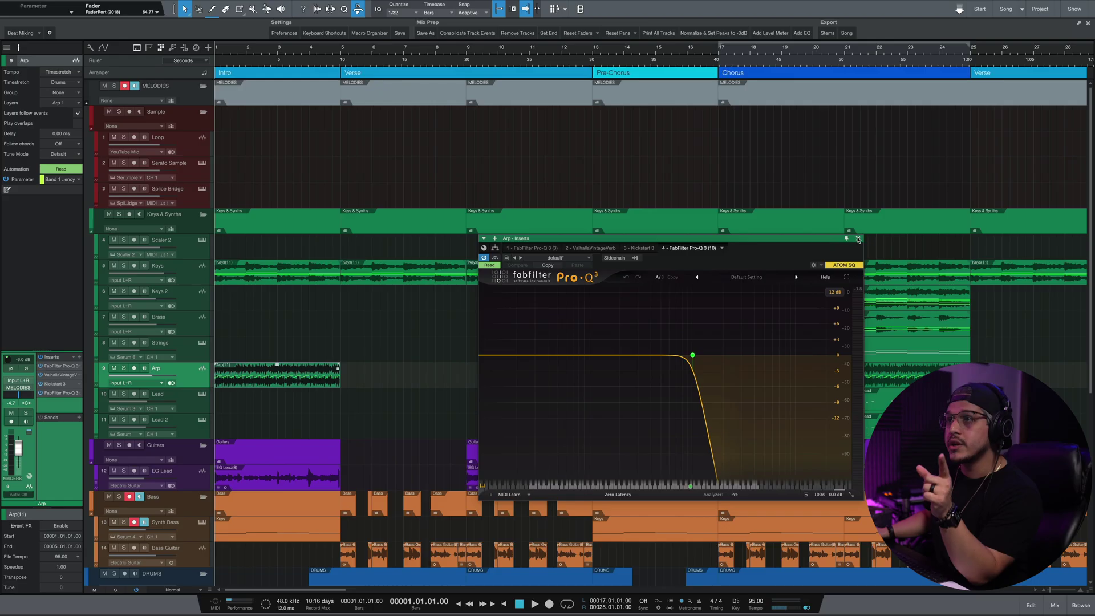
{"action": "left_click", "coordinate": [859, 239]}
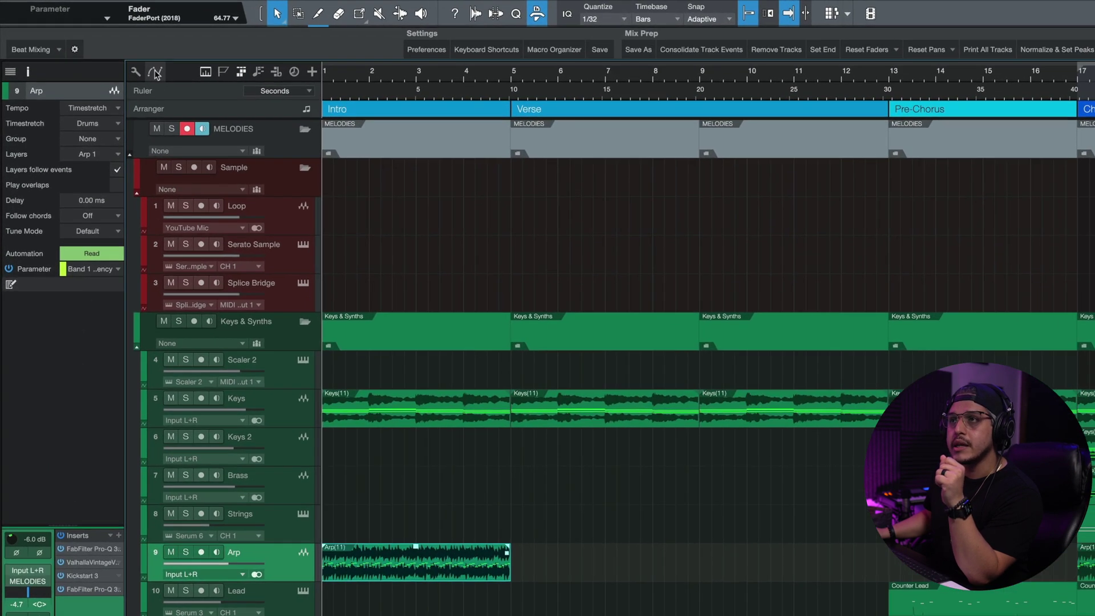
Show track automation and locate Band 1 Frequency under the first FabFilter Pro-Q 3 insert in the Arp's add/remove automation list
{"action": "left_click", "coordinate": [155, 72]}
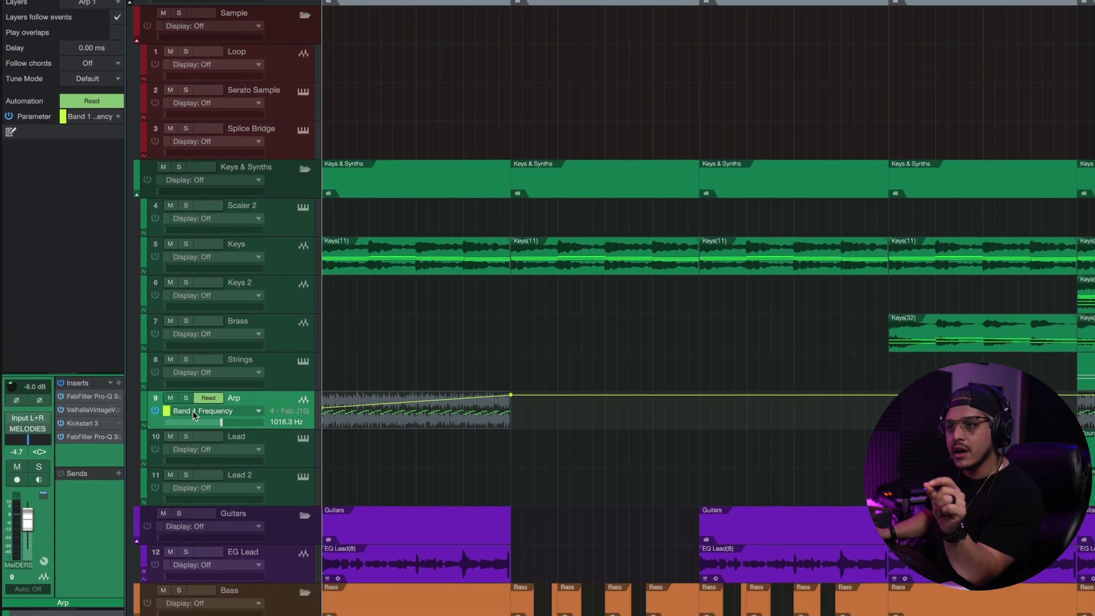
{"action": "left_click", "coordinate": [224, 408]}
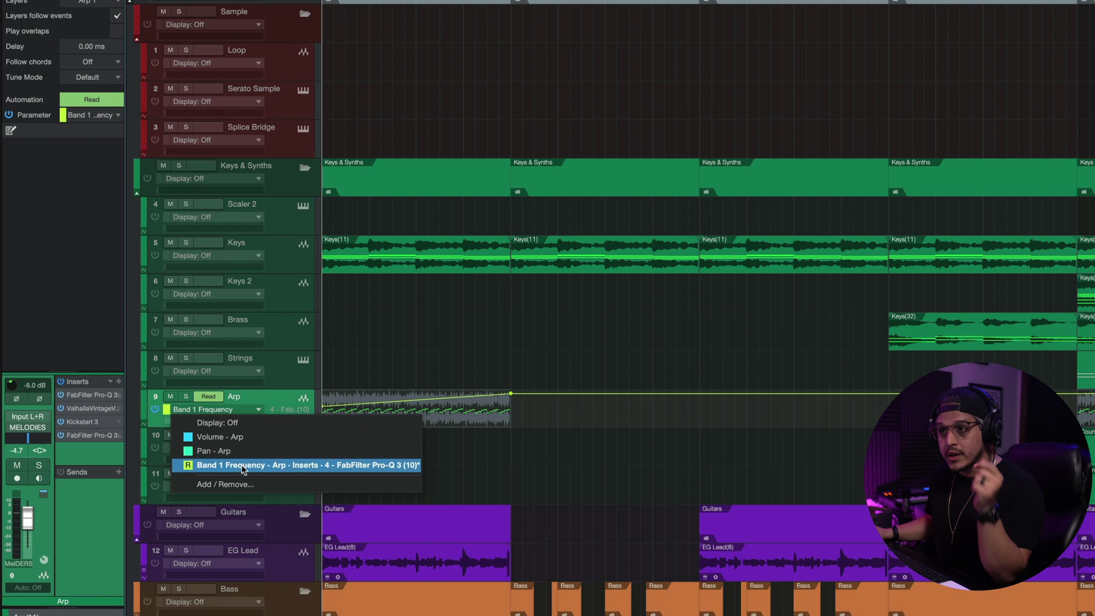
{"action": "left_click", "coordinate": [233, 485]}
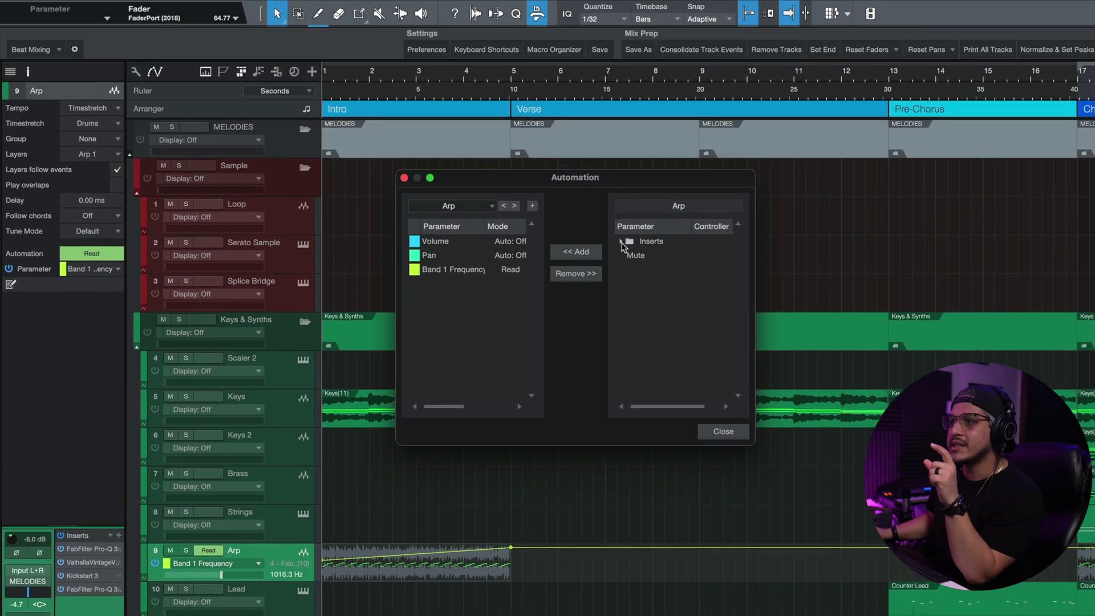
{"action": "left_click", "coordinate": [621, 201]}
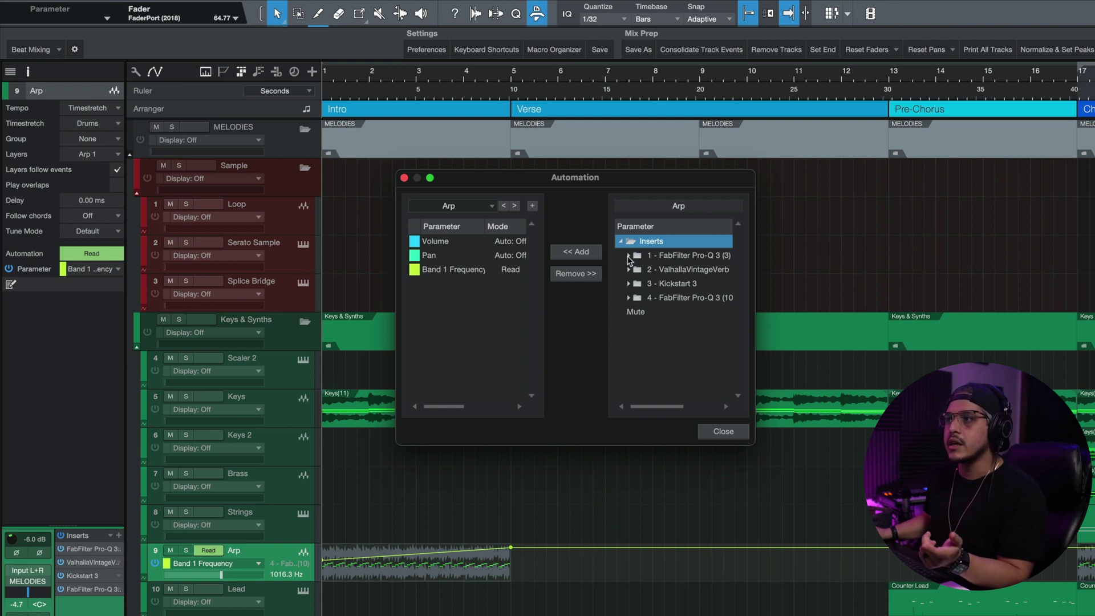
{"action": "left_click", "coordinate": [628, 256]}
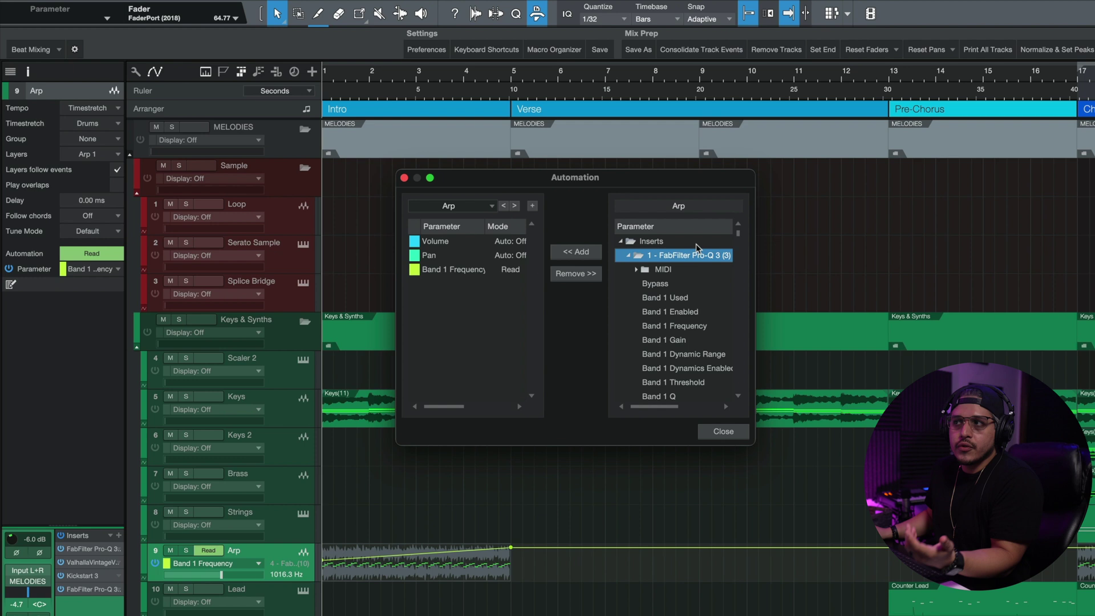
{"action": "left_click", "coordinate": [669, 327]}
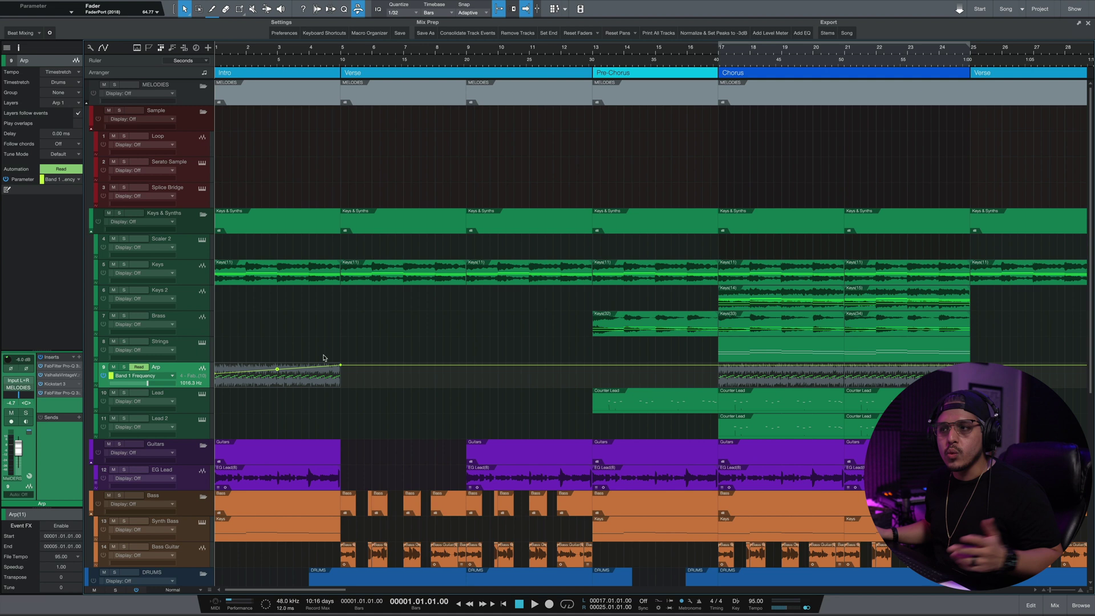
Review the Arp's Band 1 Frequency automation across the whole arrangement and hide the automation display
{"action": "scroll", "coordinate": [285, 374], "scroll_direction": "up", "scroll_amount": 3}
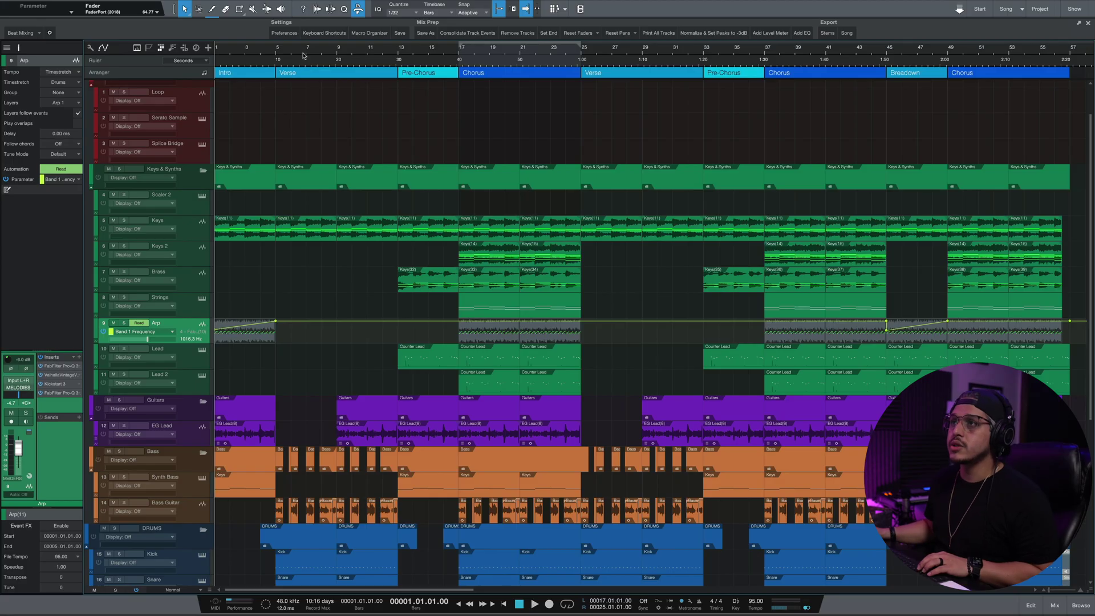
{"action": "scroll", "coordinate": [303, 55], "scroll_direction": "down", "scroll_amount": 5}
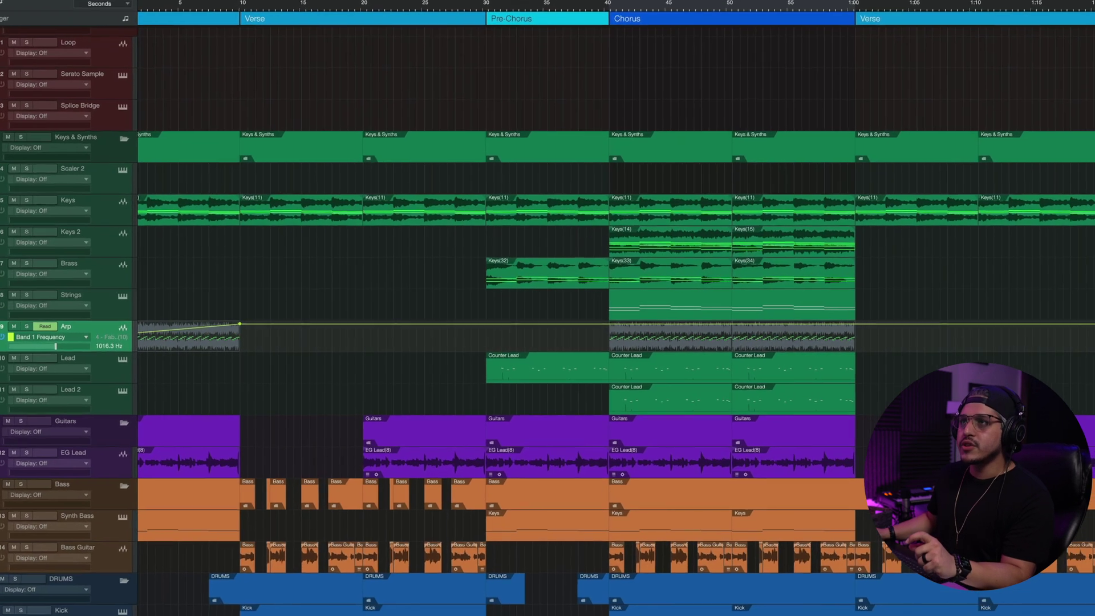
{"action": "key", "text": "a"}
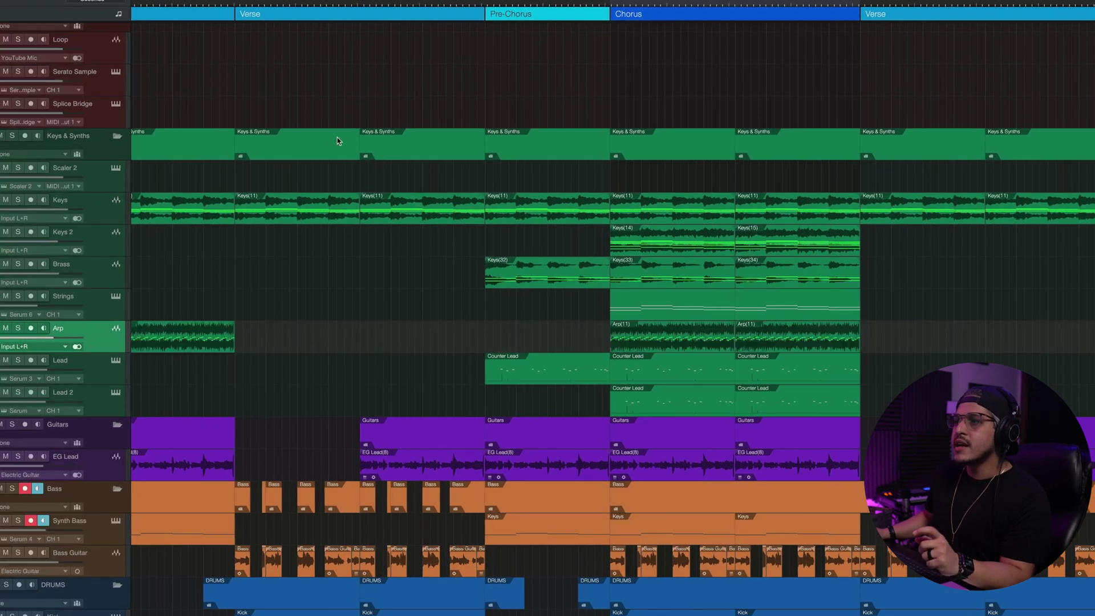
Solo the Kick, Snare, Hi Hat and Shaker tracks and listen to them in the first verse
{"action": "scroll", "coordinate": [468, 341], "scroll_direction": "down", "scroll_amount": 3}
{"action": "scroll", "coordinate": [448, 342], "scroll_direction": "down", "scroll_amount": 4}
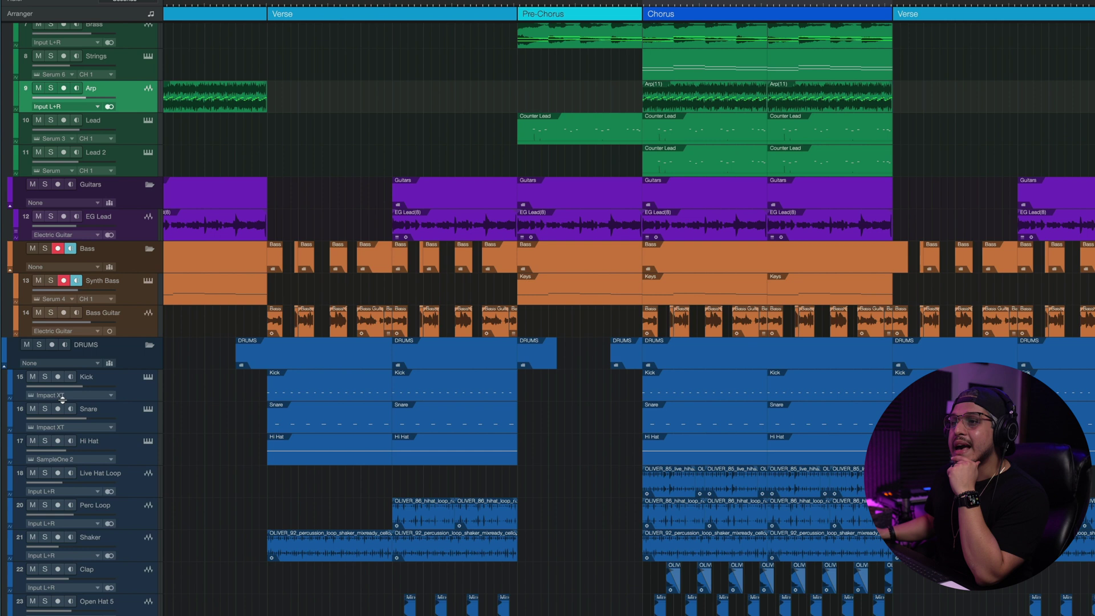
{"action": "left_click", "coordinate": [46, 440]}
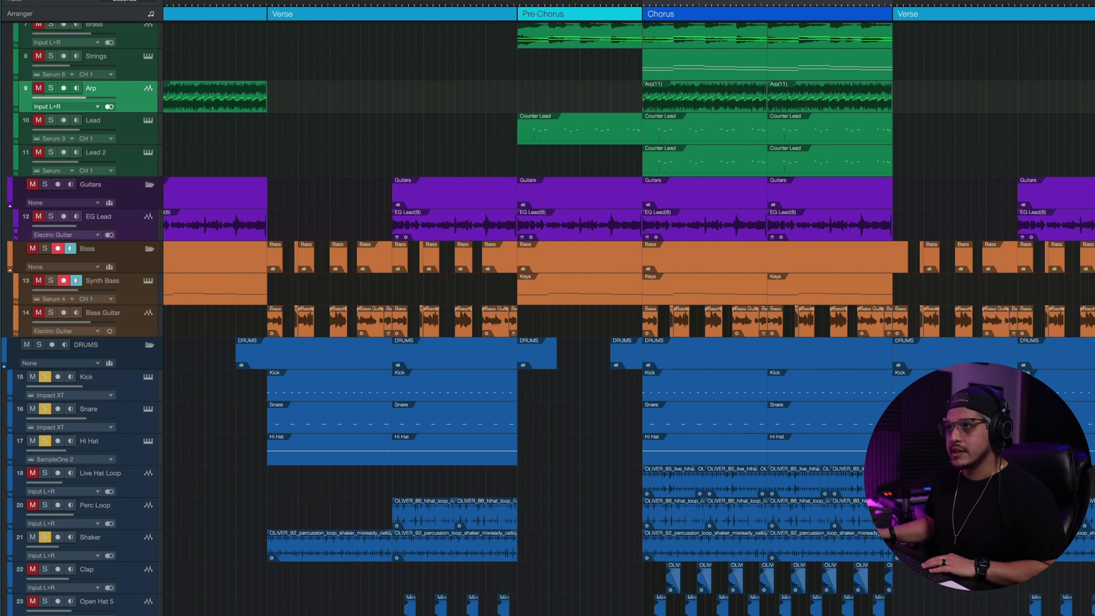
{"action": "scroll", "coordinate": [393, 448], "scroll_direction": "down", "scroll_amount": 3}
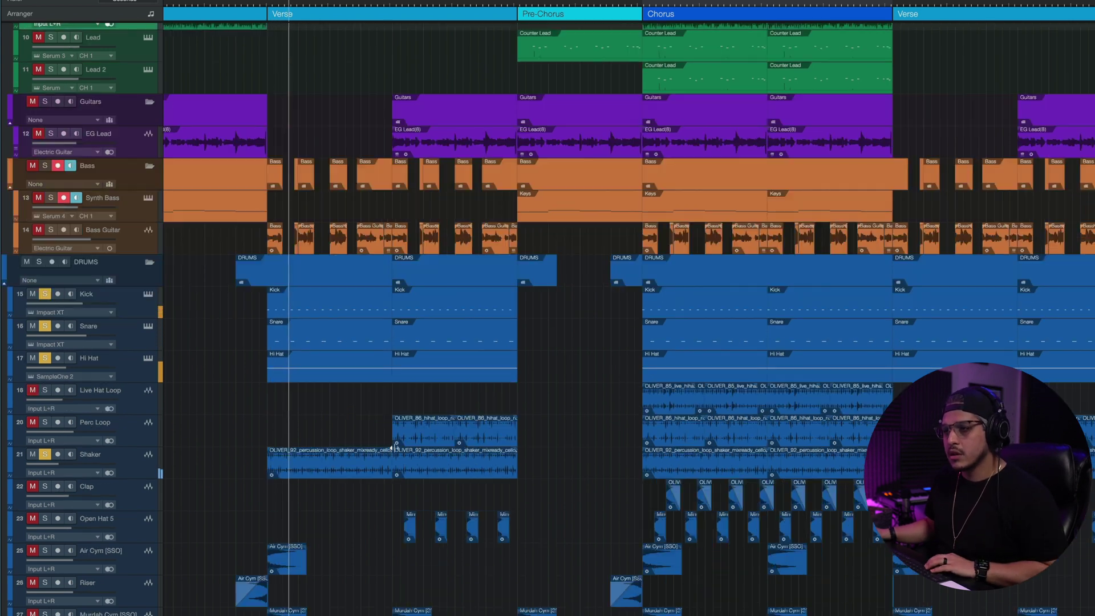
{"action": "scroll", "coordinate": [392, 448], "scroll_direction": "up", "scroll_amount": 8}
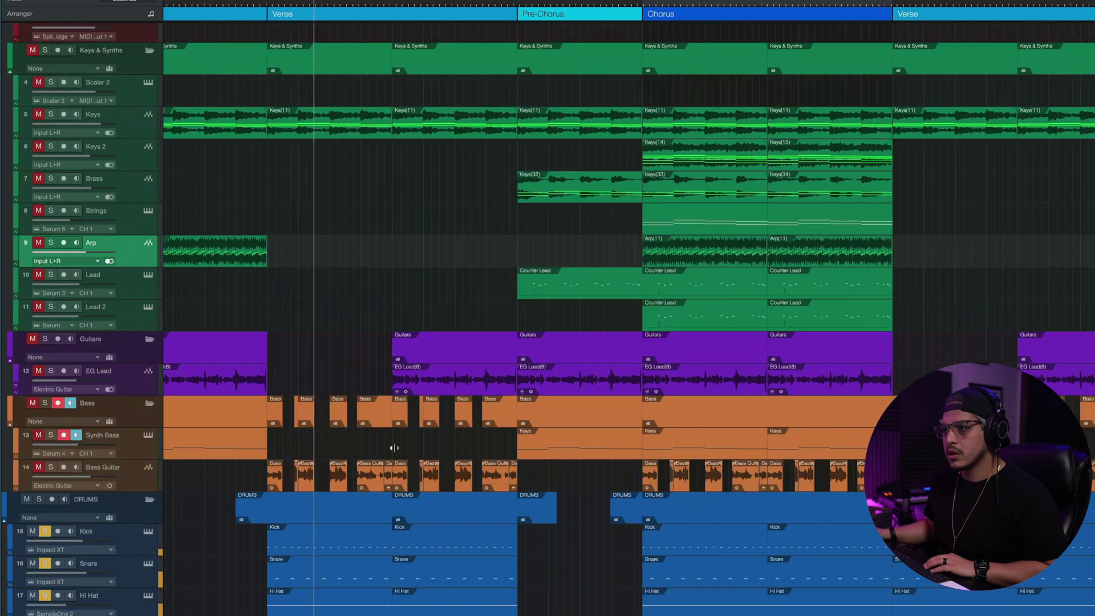
Add the Bass Guitar and Keys tracks to the soloed drums and play the first verse again
{"action": "key", "text": "space"}
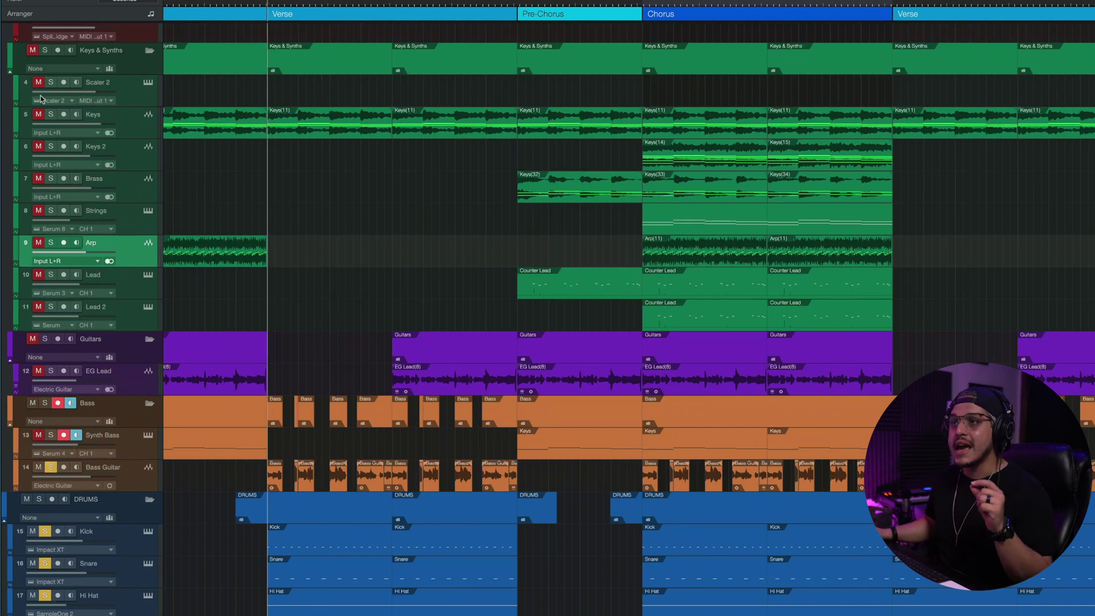
{"action": "left_click", "coordinate": [56, 116]}
{"action": "key", "text": "space"}
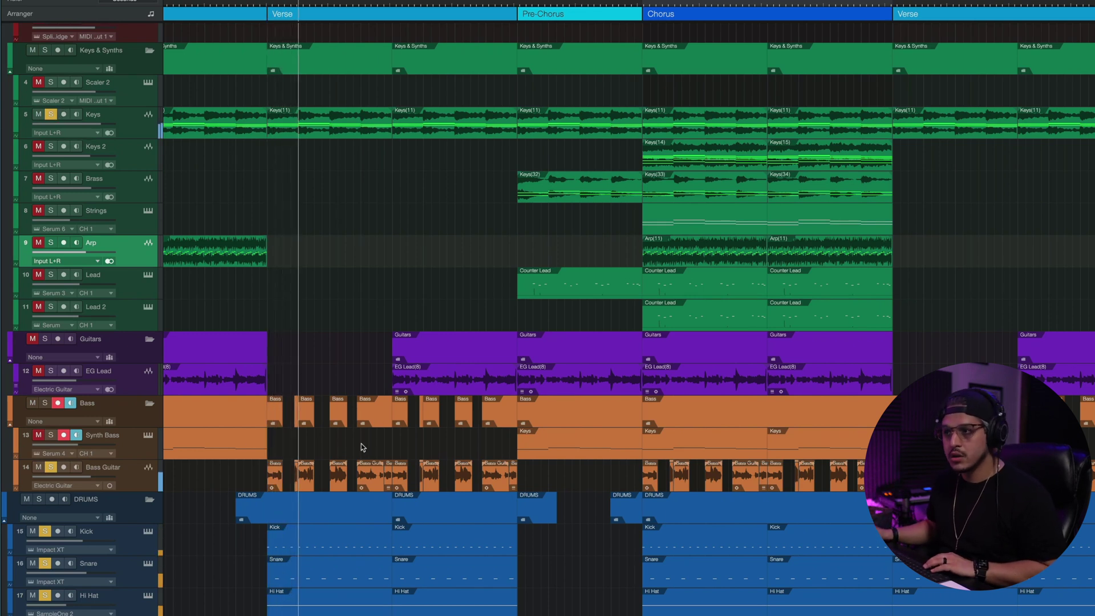
Clear all solos and listen to the full arrangement from the first verse while reviewing its melodic, bass and drum layers
{"action": "scroll", "coordinate": [361, 443], "scroll_direction": "down", "scroll_amount": 5}
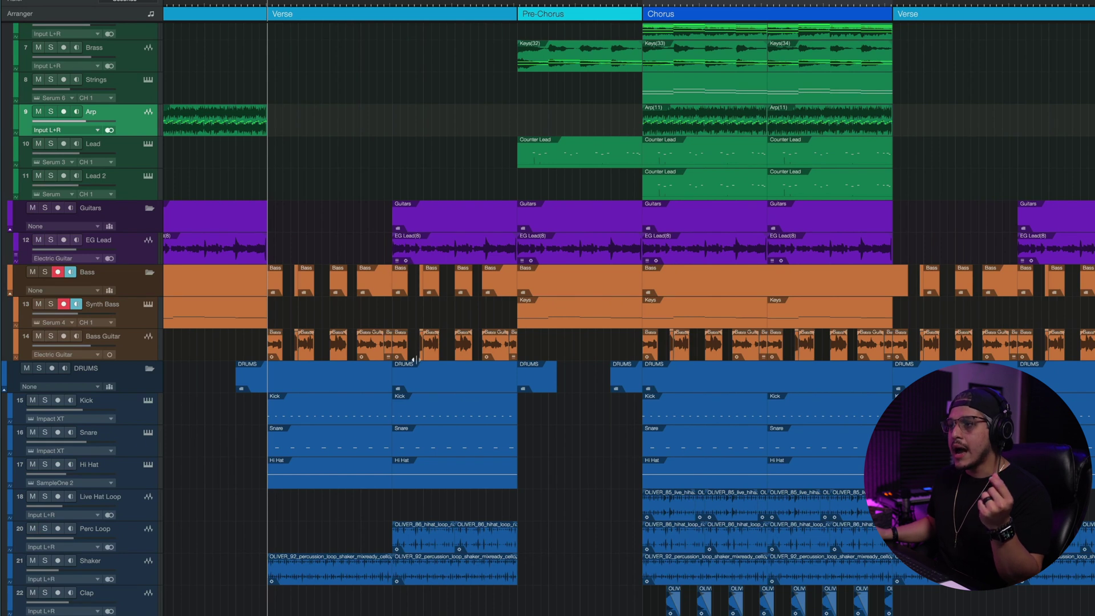
{"action": "scroll", "coordinate": [455, 403], "scroll_direction": "down", "scroll_amount": 2}
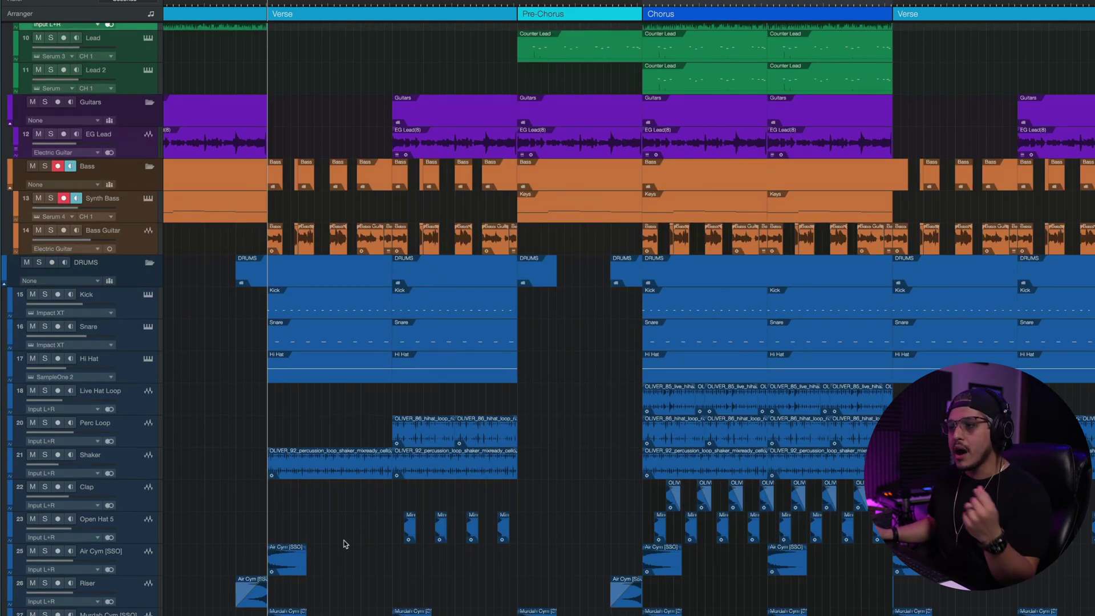
{"action": "scroll", "coordinate": [328, 535], "scroll_direction": "up", "scroll_amount": 1}
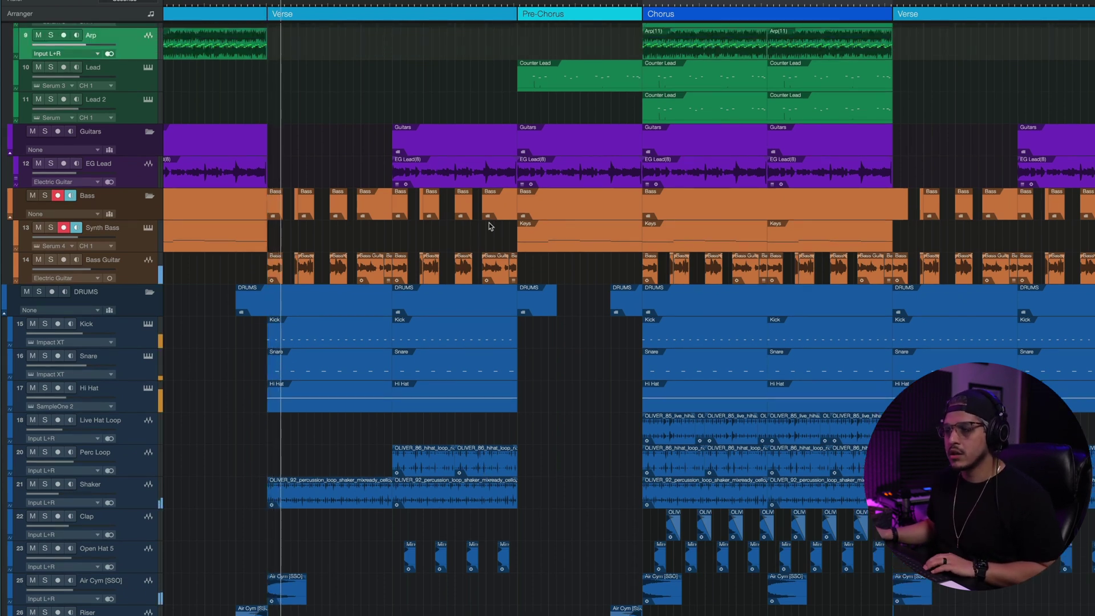
{"action": "scroll", "coordinate": [482, 300], "scroll_direction": "up", "scroll_amount": 4}
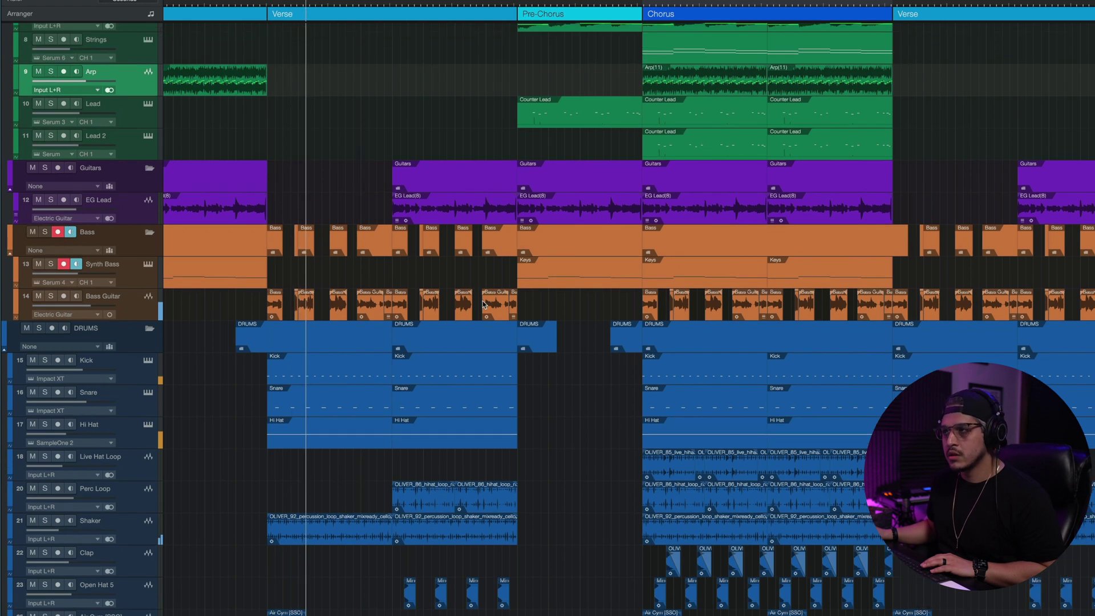
{"action": "scroll", "coordinate": [483, 305], "scroll_direction": "down", "scroll_amount": 2}
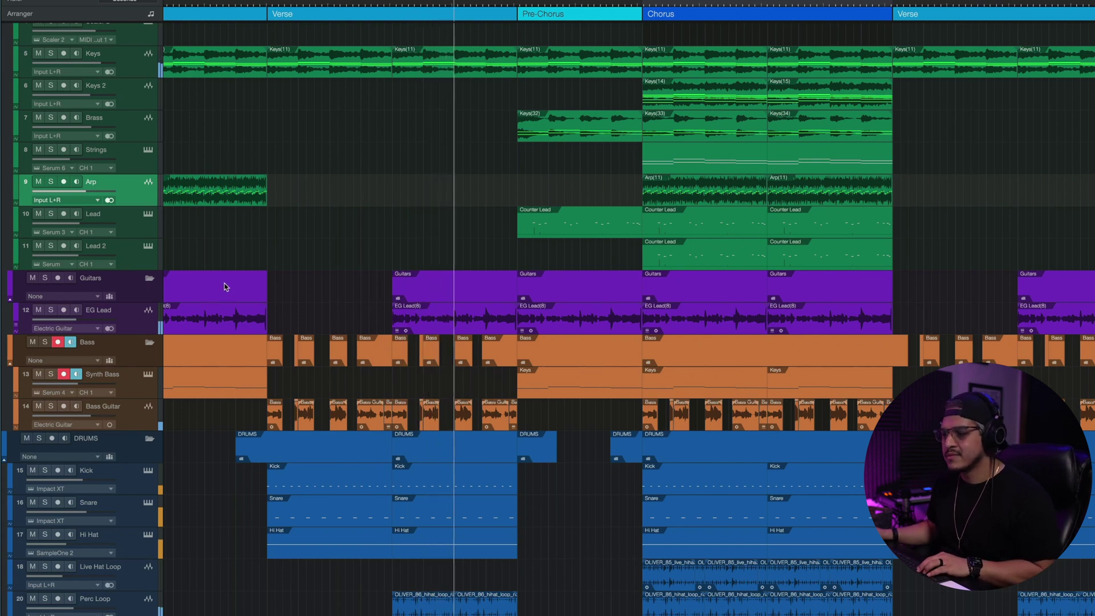
{"action": "scroll", "coordinate": [342, 365], "scroll_direction": "down", "scroll_amount": 2}
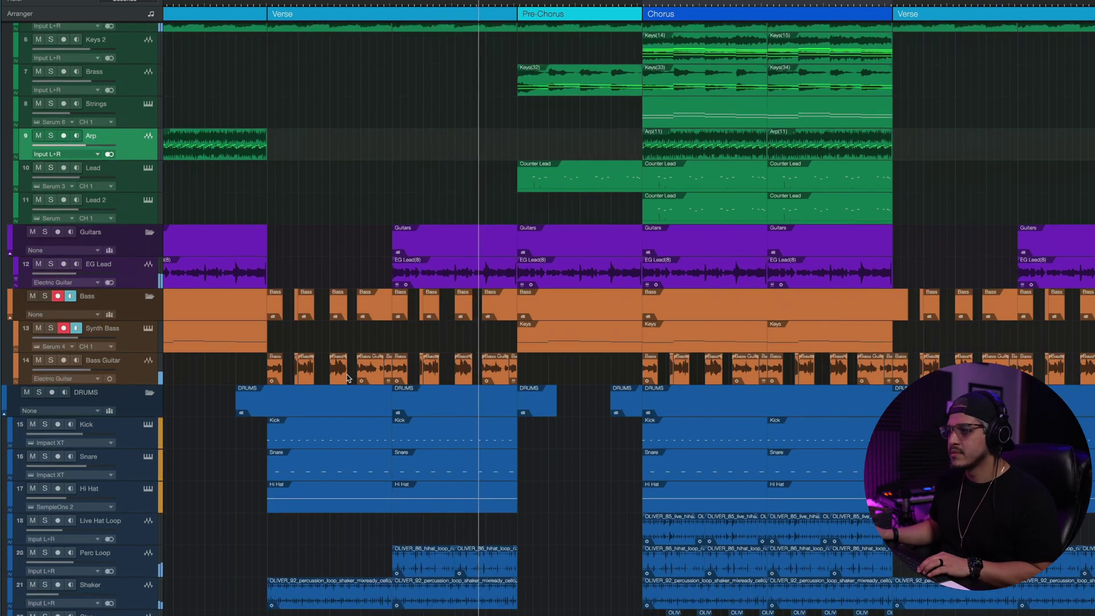
{"action": "scroll", "coordinate": [357, 360], "scroll_direction": "down", "scroll_amount": 1}
{"action": "scroll", "coordinate": [358, 361], "scroll_direction": "down", "scroll_amount": 4}
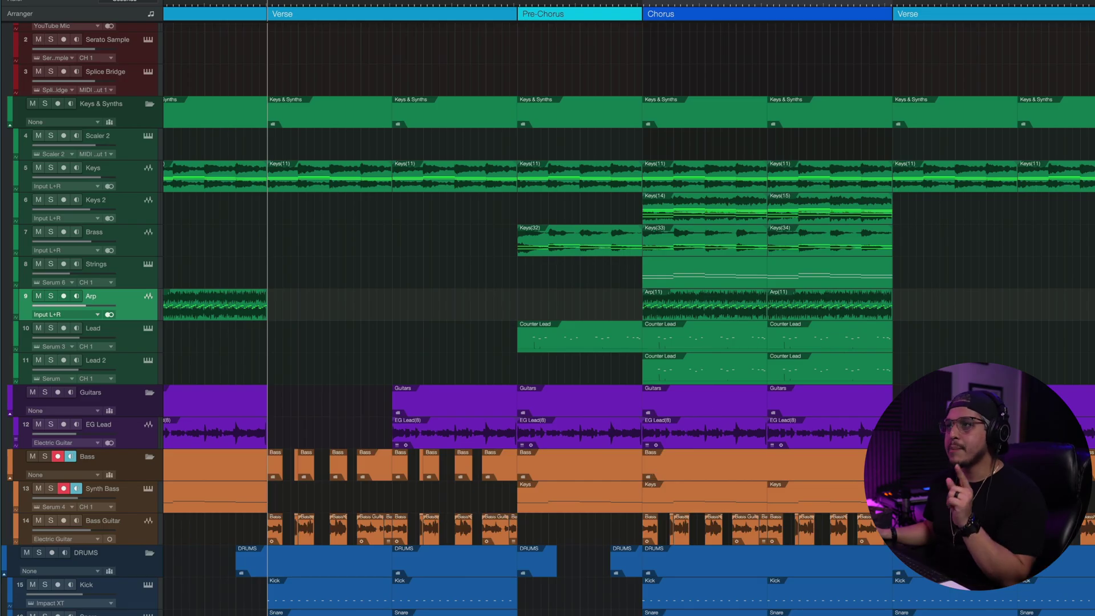
Solo the Keys, Brass, Lead, EG Lead and Synth Bass tracks and play them from the start of the first pre-chorus
{"action": "left_click", "coordinate": [513, 5]}
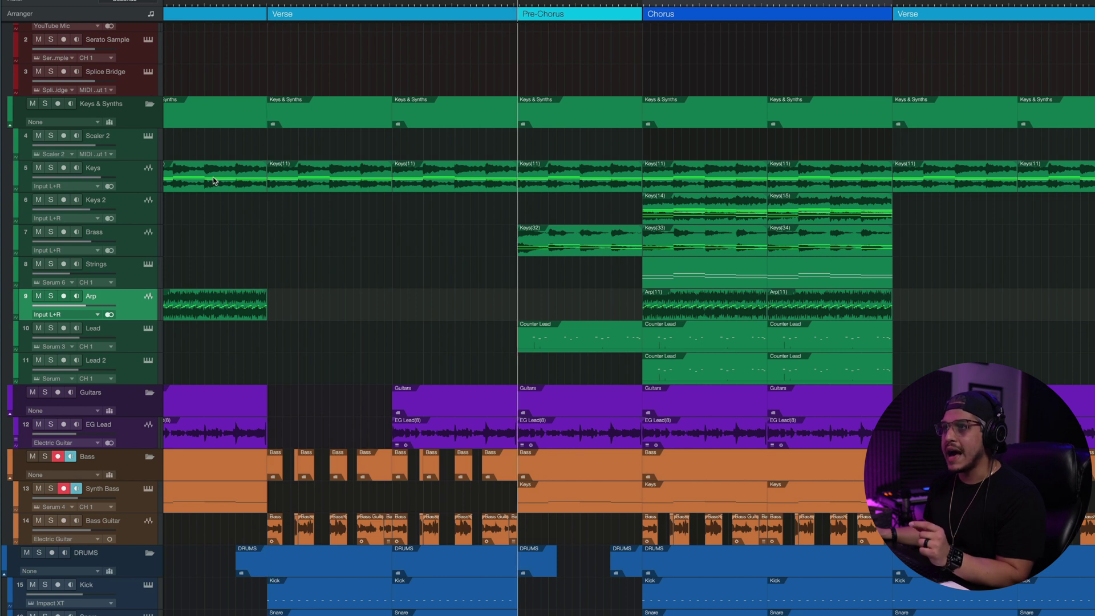
{"action": "left_click", "coordinate": [50, 168]}
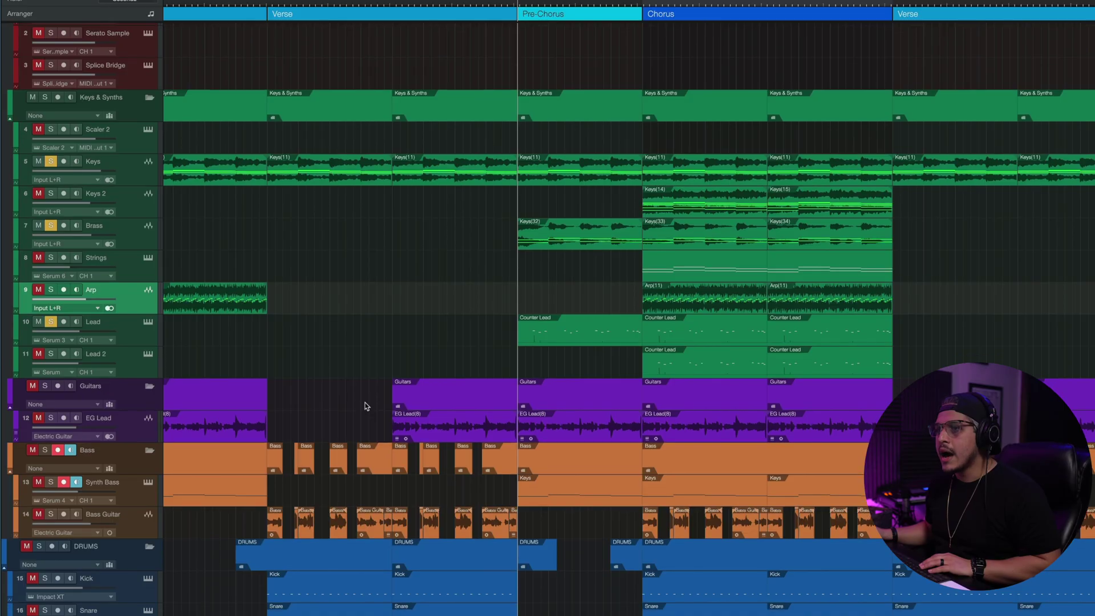
{"action": "scroll", "coordinate": [196, 438], "scroll_direction": "down", "scroll_amount": 5}
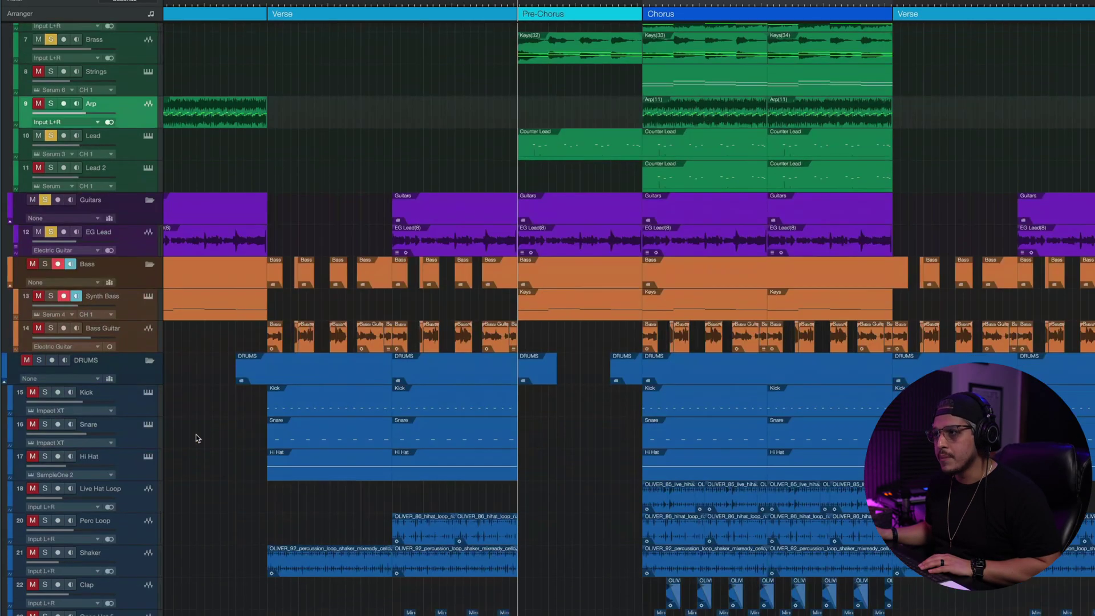
{"action": "scroll", "coordinate": [228, 400], "scroll_direction": "down", "scroll_amount": 3}
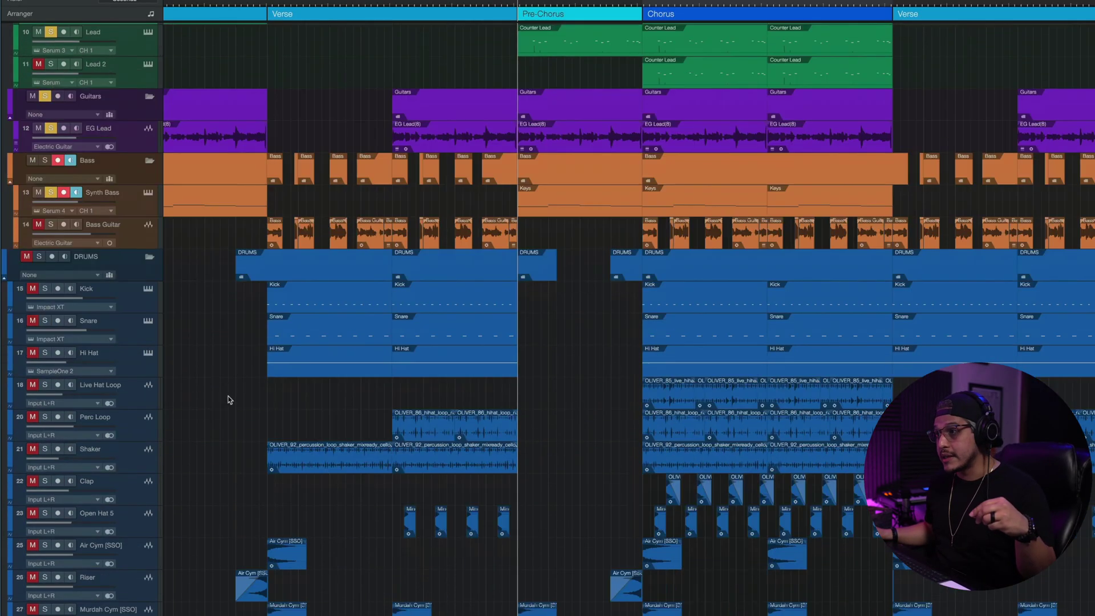
{"action": "scroll", "coordinate": [224, 391], "scroll_direction": "up", "scroll_amount": 7}
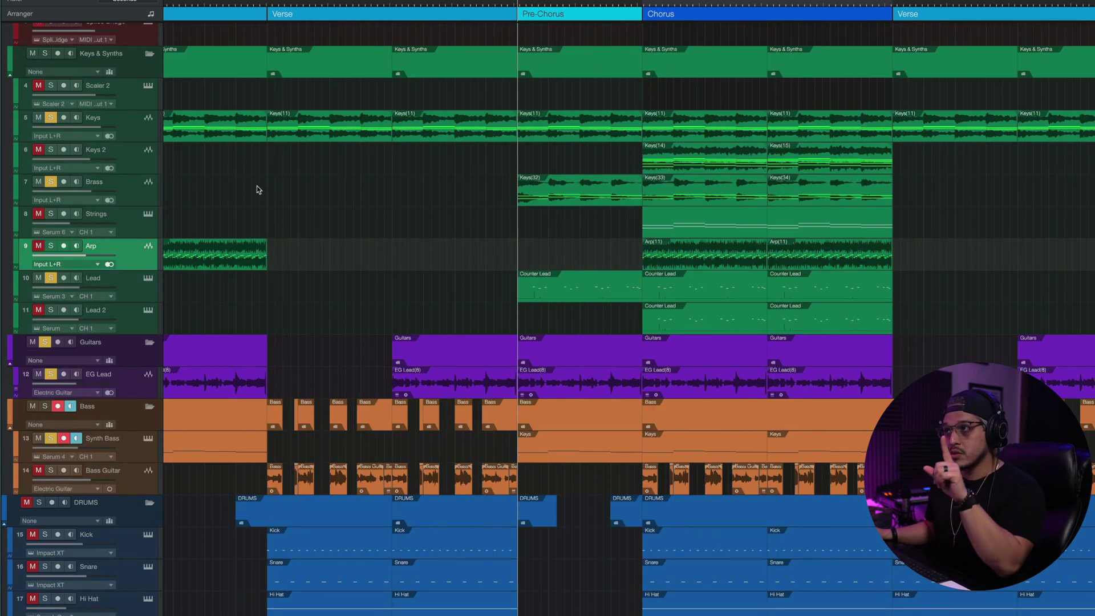
{"action": "key", "text": "space"}
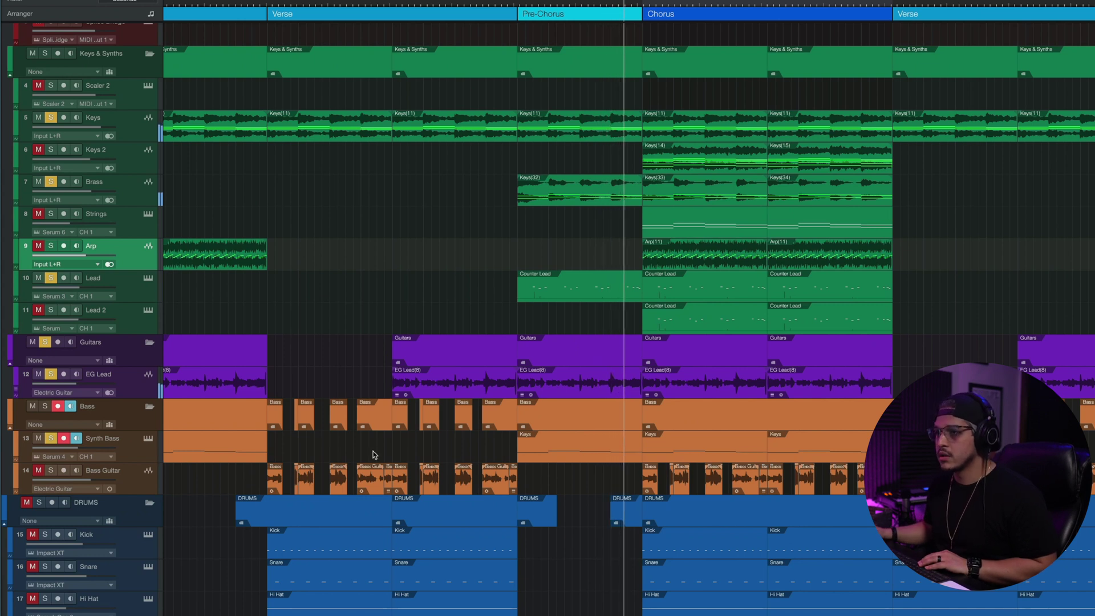
Clear all solos and review the full set of layers from the first pre-chorus into the following sections
{"action": "scroll", "coordinate": [374, 454], "scroll_direction": "down", "scroll_amount": 1}
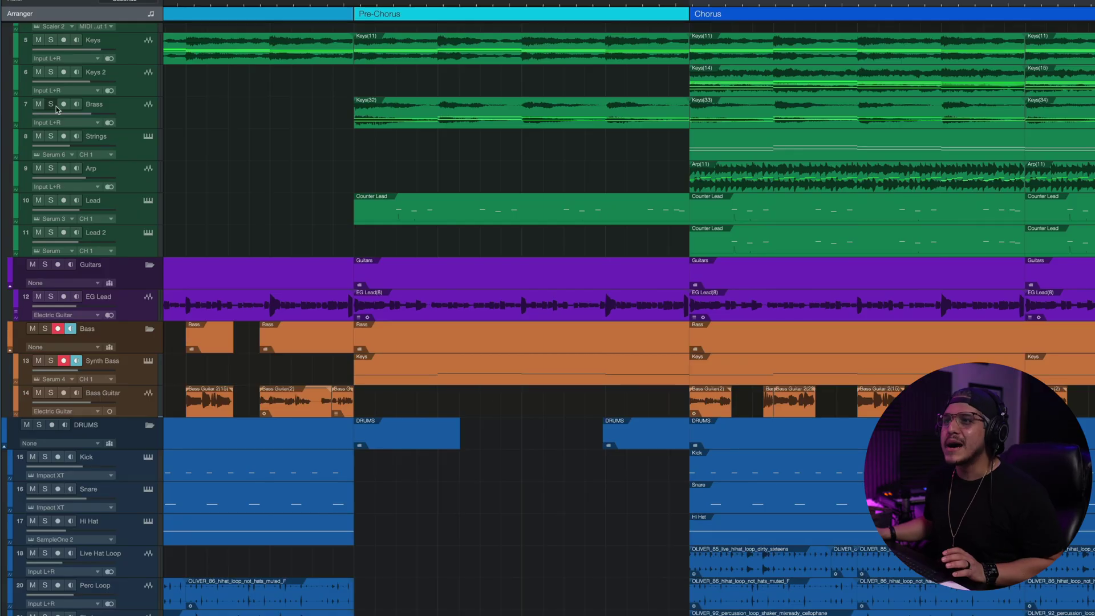
{"action": "left_click", "coordinate": [56, 105]}
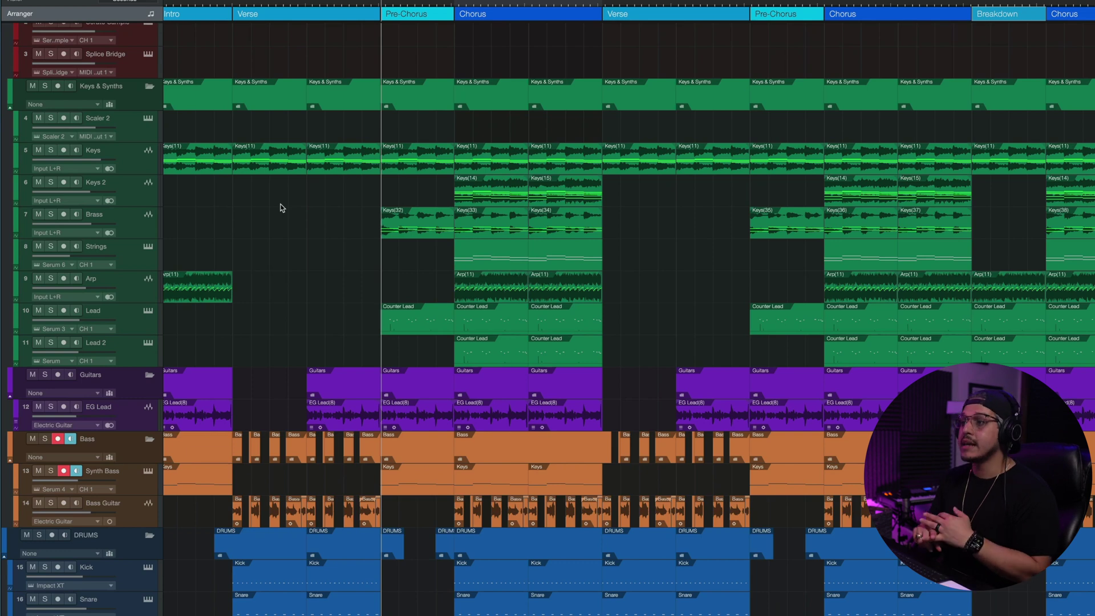
{"action": "scroll", "coordinate": [473, 324], "scroll_direction": "down", "scroll_amount": 5}
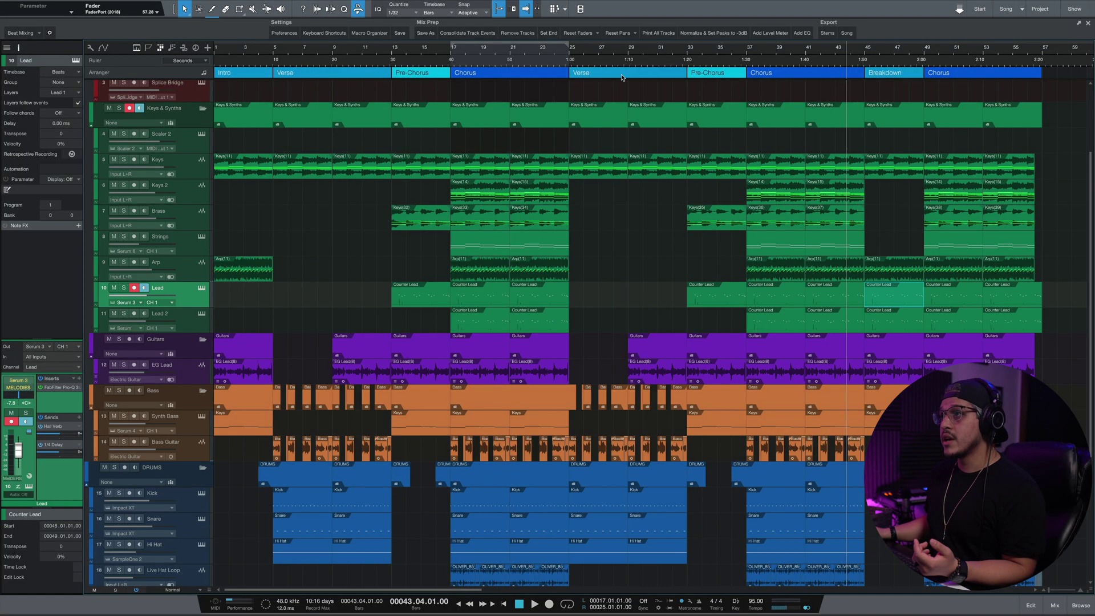
Select the second verse and second chorus sections in the arranger track to compare their layers
{"action": "left_click", "coordinate": [622, 75]}
{"action": "left_click", "coordinate": [802, 73]}
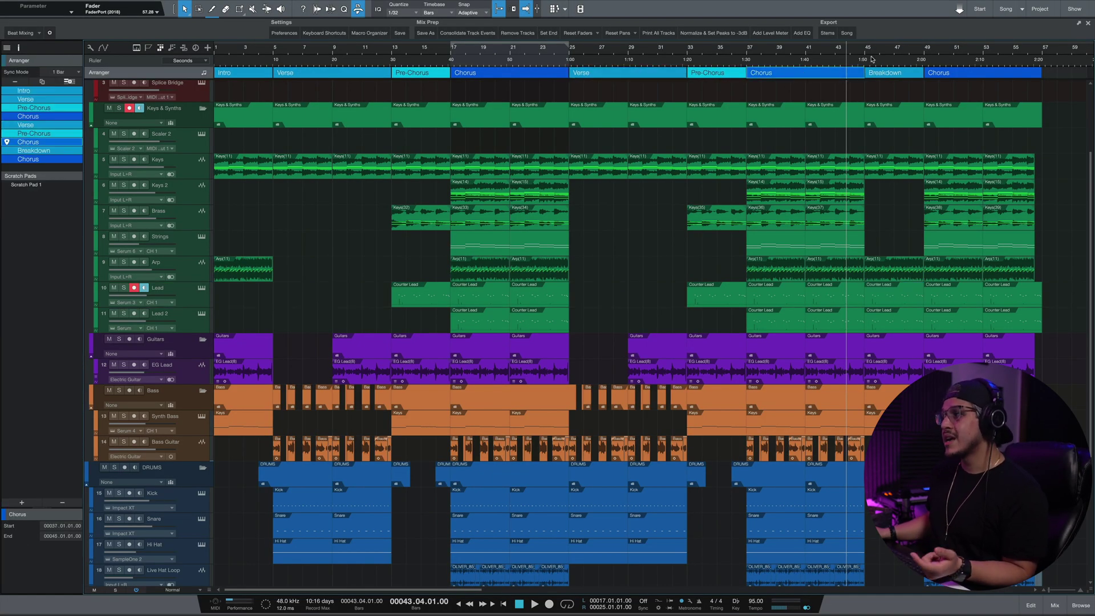